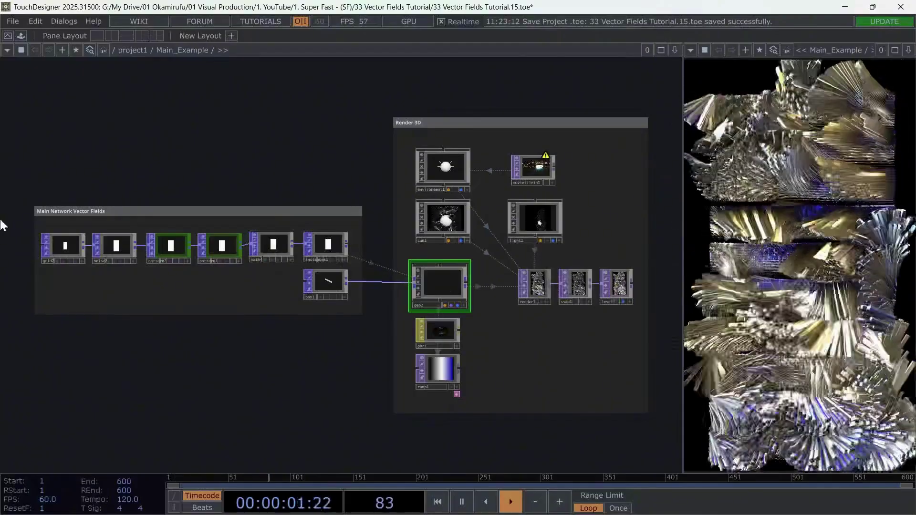
Examine the Main Network Vector Fields chain, inspecting the grid2, noise2, pattern2 and pattern1 operators
scroll(3, 228, up, 2)
scroll(0, 221, up, 4)
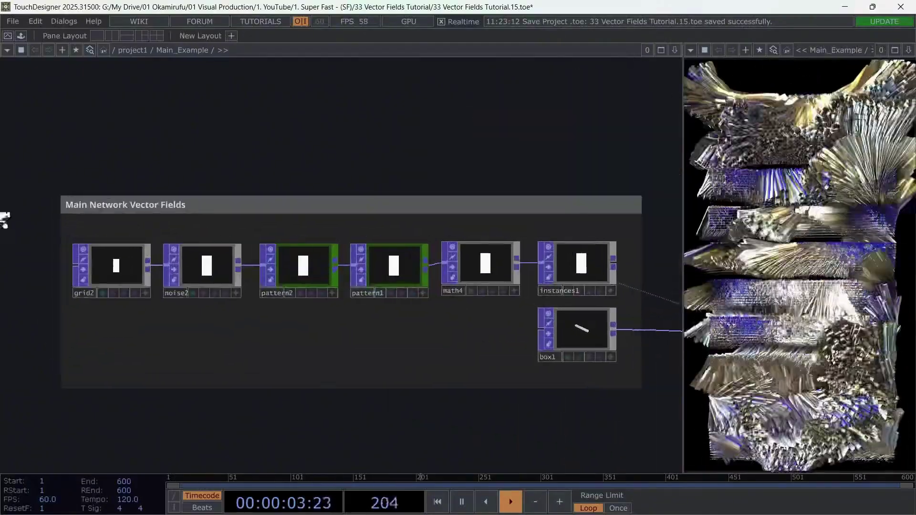
drag(231, 123, 163, 92)
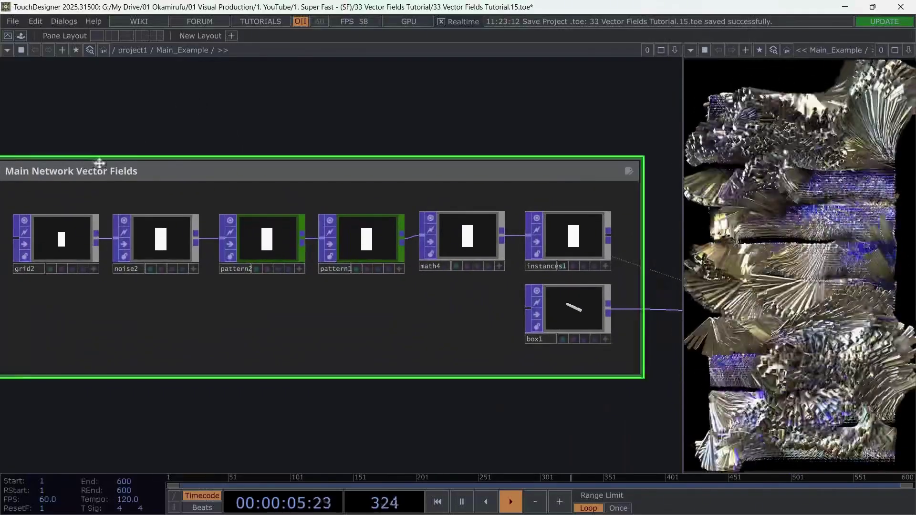
drag(131, 148, 151, 139)
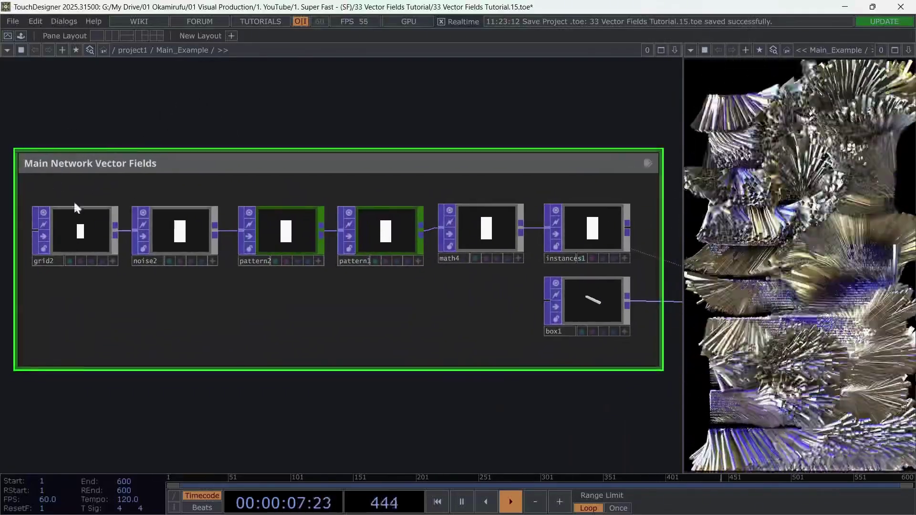
click(65, 229)
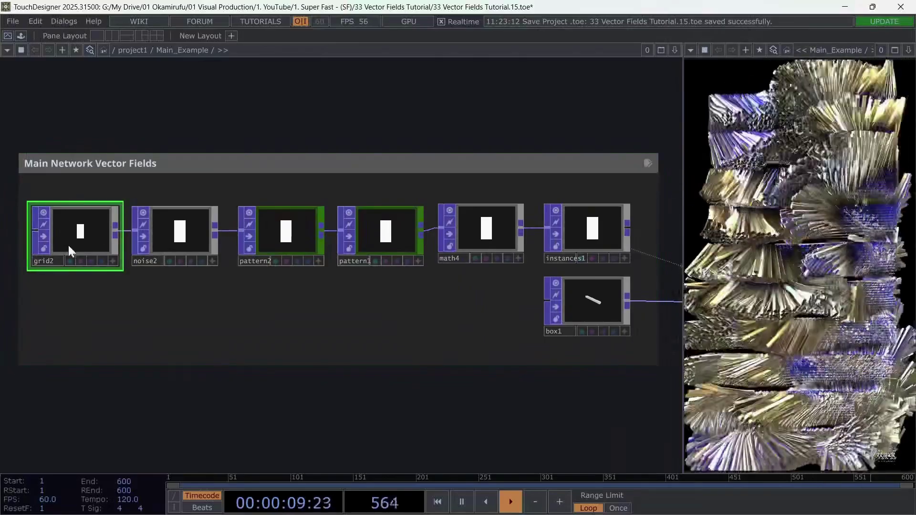
click(179, 242)
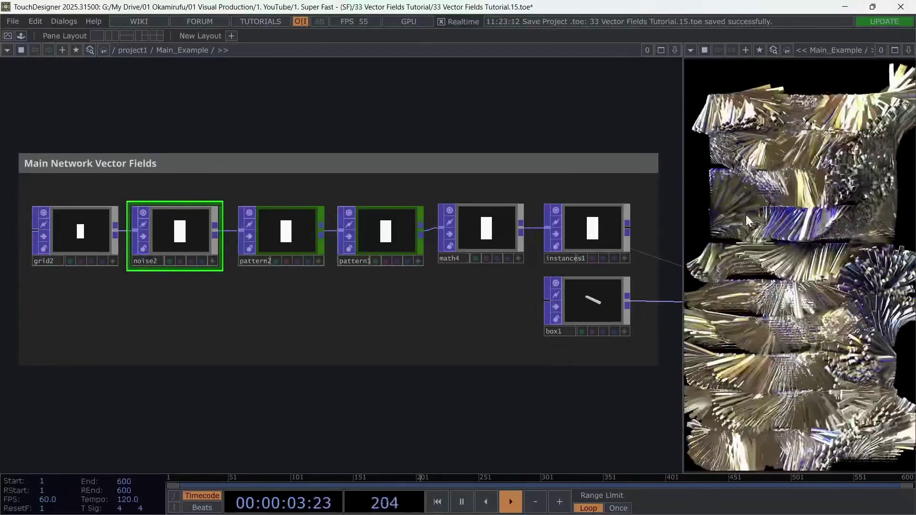
drag(275, 186, 383, 257)
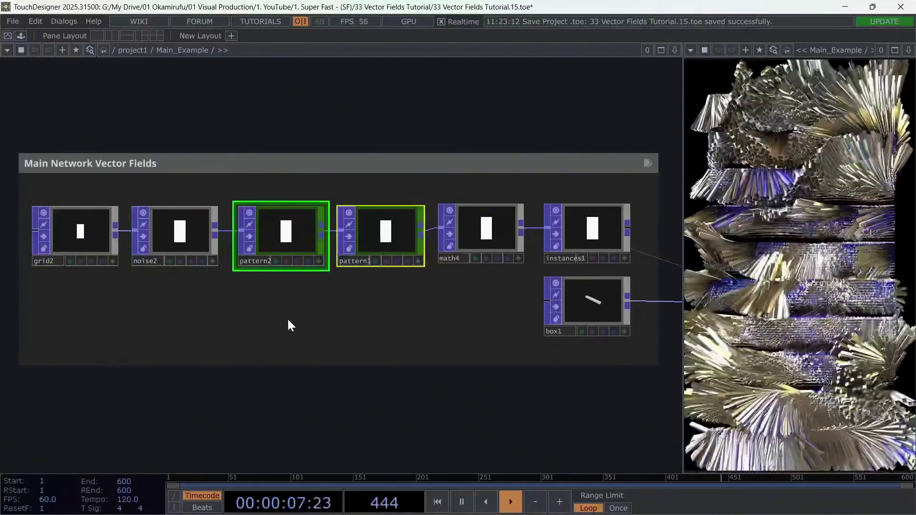
Examine the Render 3D network and select all the operators inside its container
scroll(288, 319, down, 5)
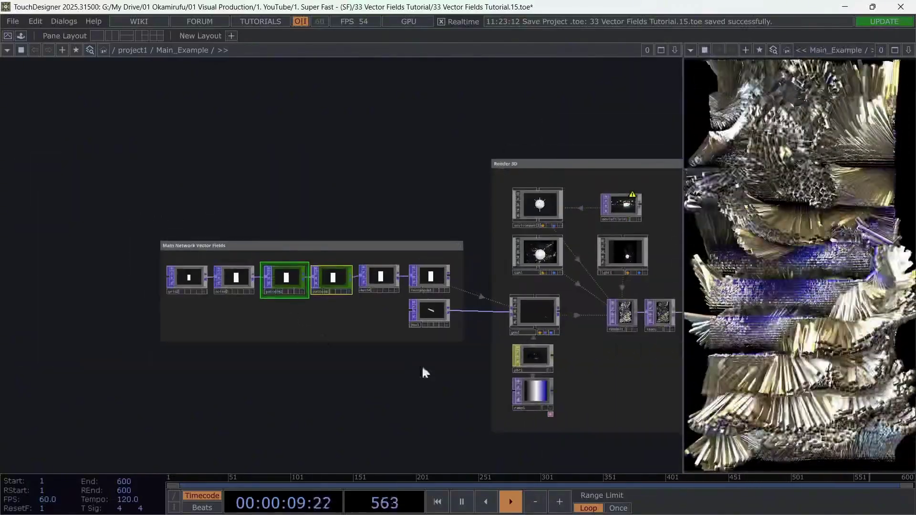
drag(403, 366, 149, 350)
scroll(345, 339, up, 2)
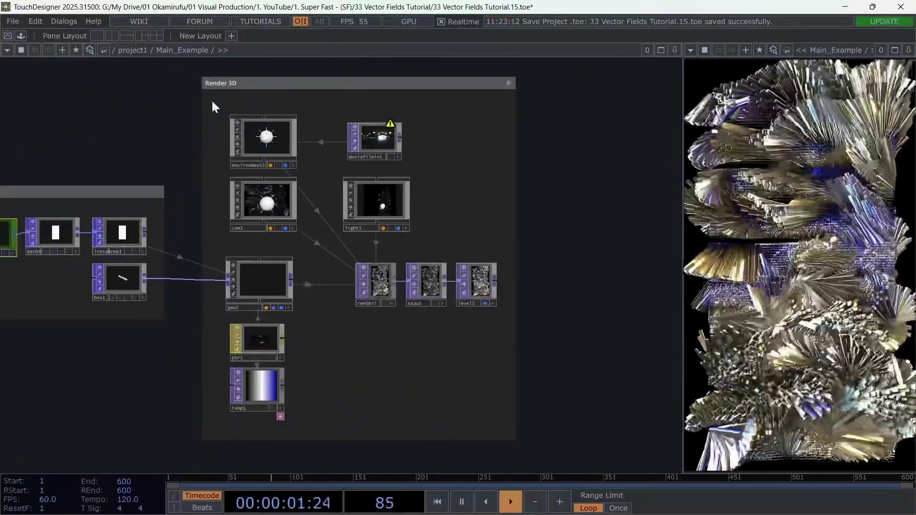
drag(211, 99, 508, 414)
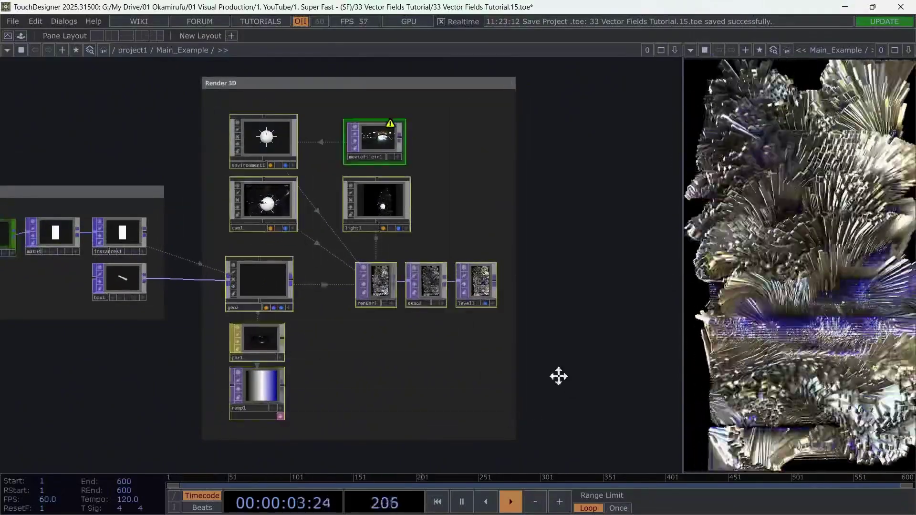
scroll(556, 376, up, 2)
scroll(478, 334, down, 2)
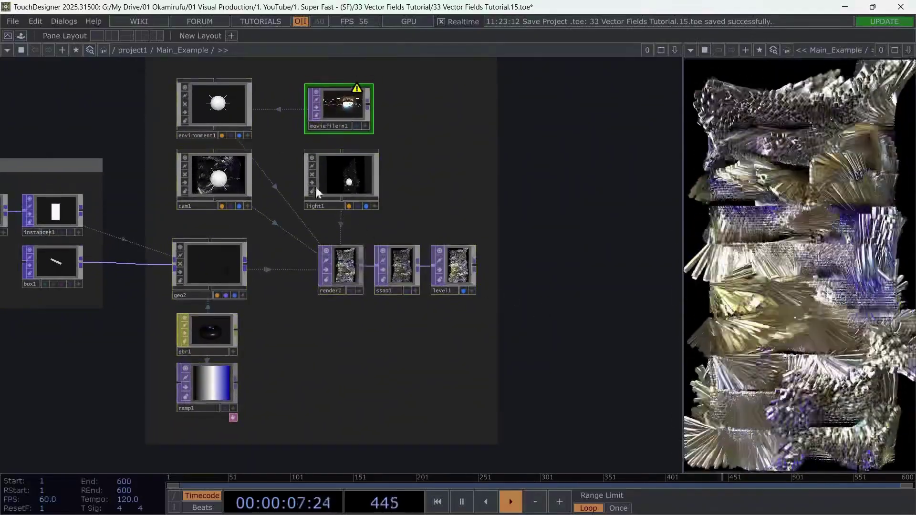
Assign the moviefilein1 texture to the environment1 light
click(222, 100)
drag(346, 107, 224, 96)
click(228, 81)
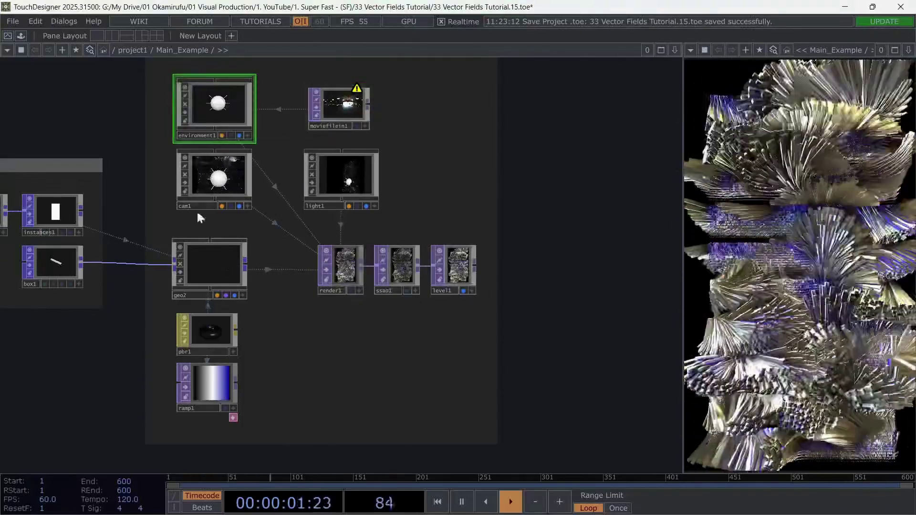
Assign pbr1 as the Material of geo2 and ramp1 as the Color Map of pbr1
click(226, 279)
drag(211, 334, 216, 261)
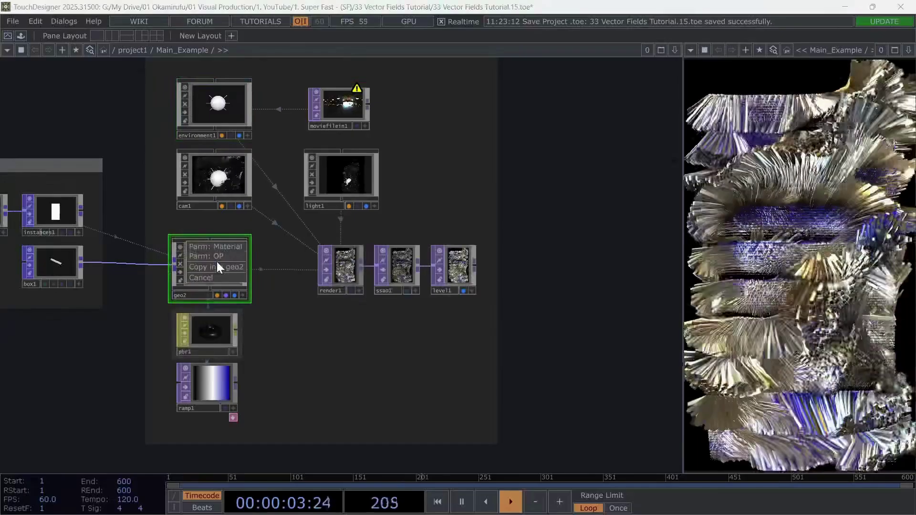
click(217, 245)
drag(213, 404, 213, 335)
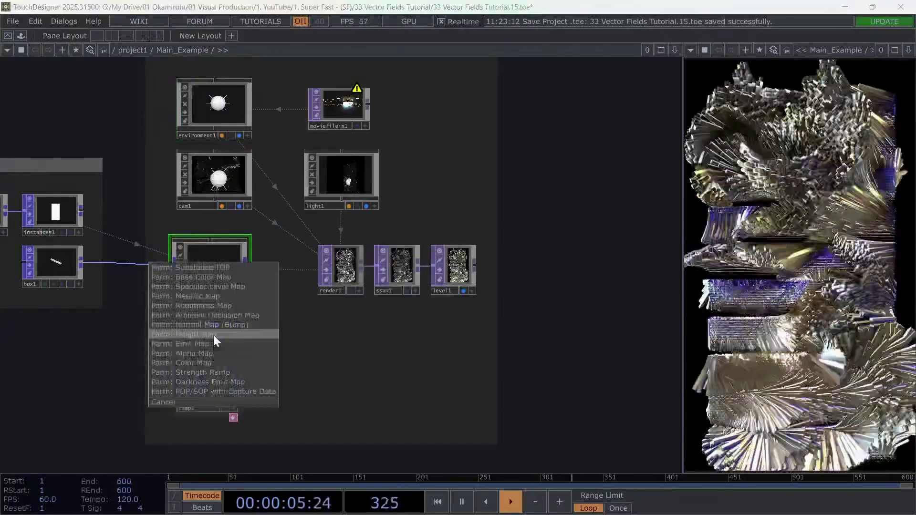
click(213, 363)
Inspect the output chain of the render network, from render1 through ssao1 to level1
scroll(373, 281, up, 4)
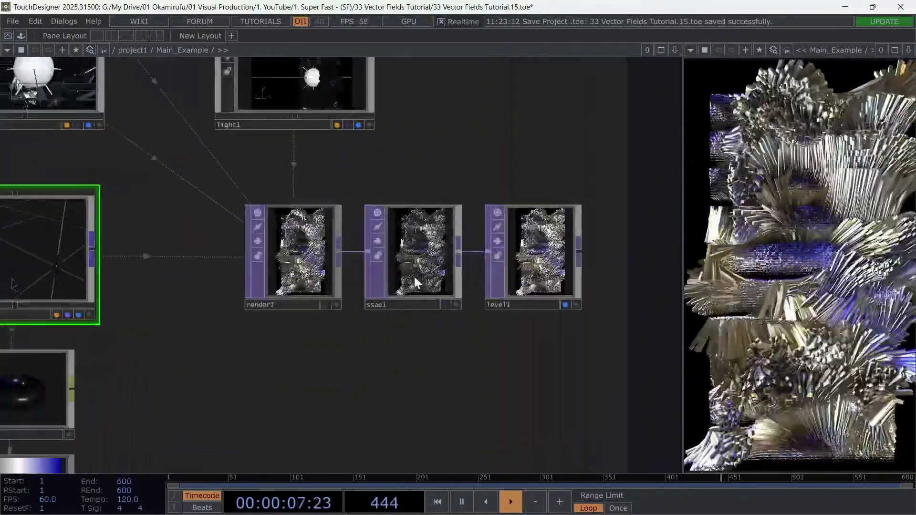
click(420, 258)
drag(488, 358, 329, 353)
scroll(371, 338, up, 3)
click(386, 208)
scroll(372, 208, right, 5)
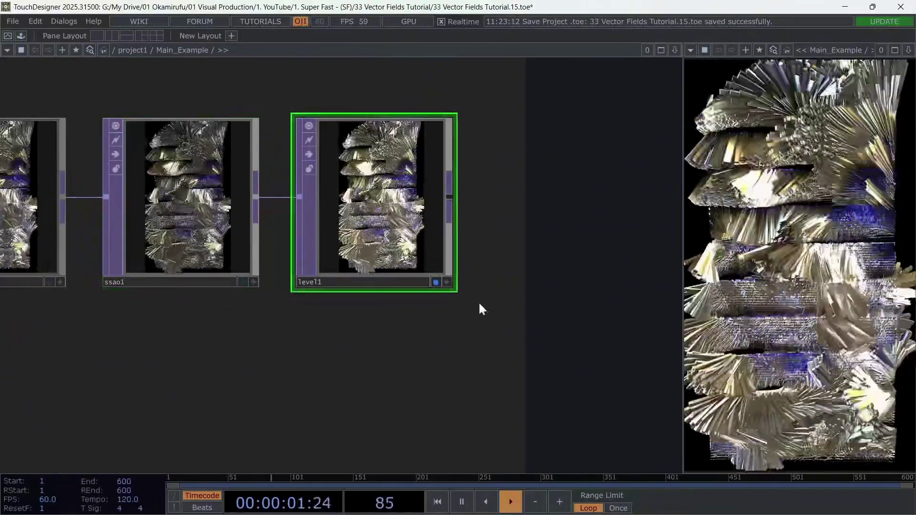
scroll(480, 308, down, 5)
scroll(480, 309, down, 4)
drag(267, 317, 296, 315)
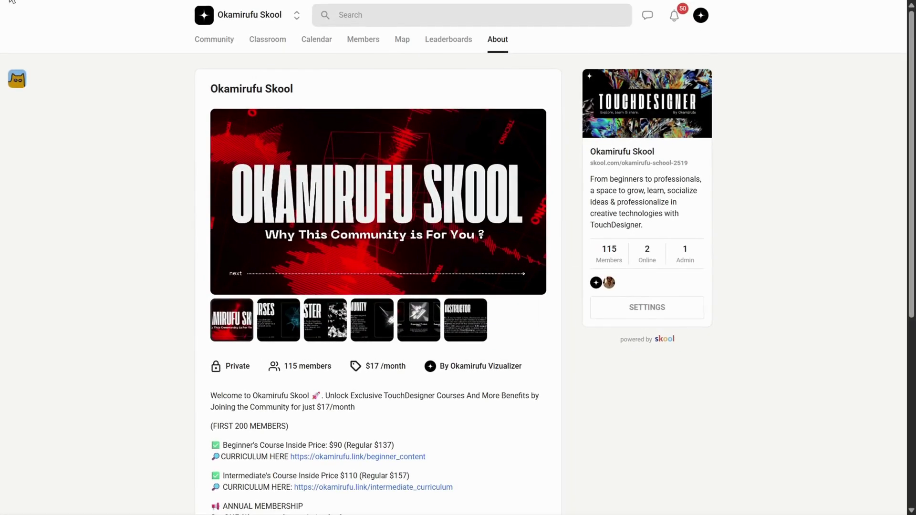
On the Okamirufu Skool About page, review the gallery slides from Courses to Your Instructor and highlight the community description
drag(211, 90, 278, 93)
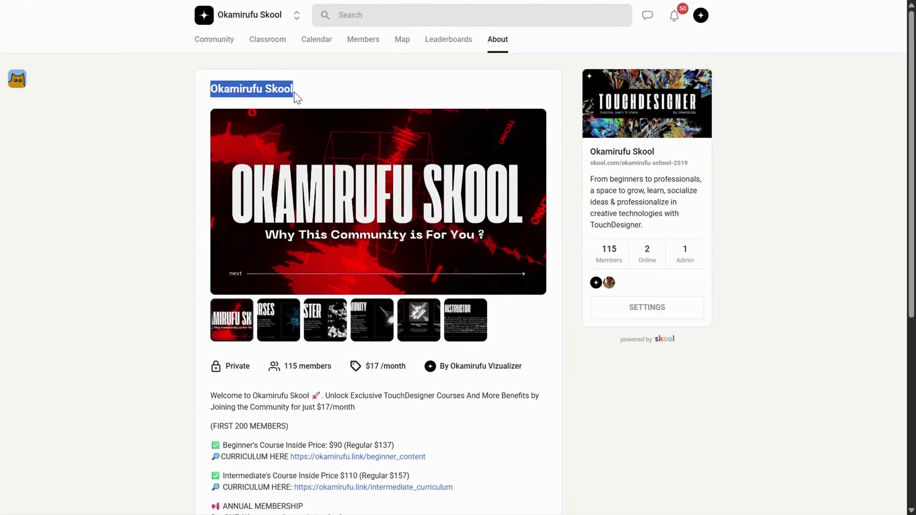
click(270, 314)
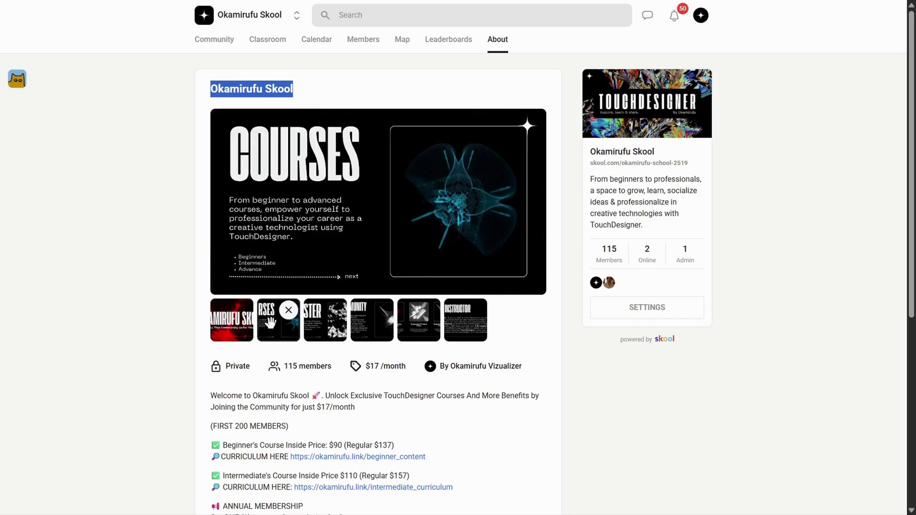
click(317, 328)
click(359, 331)
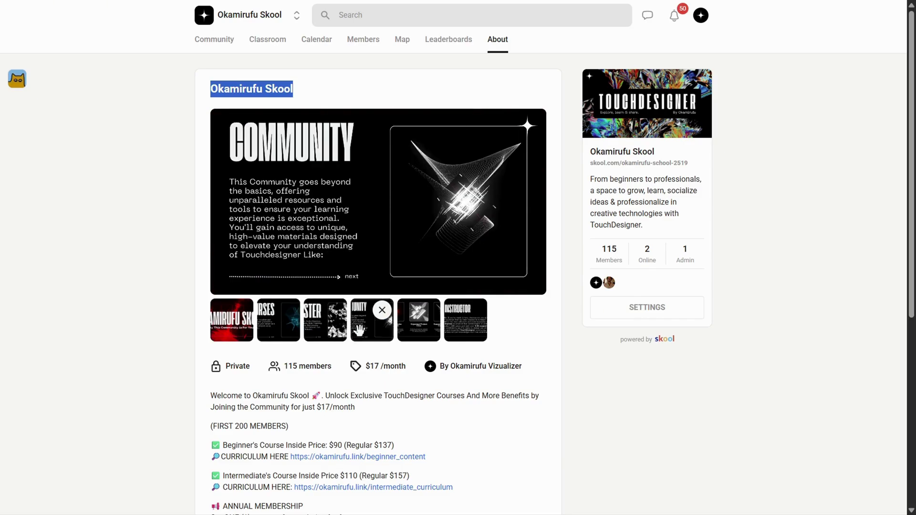
click(413, 334)
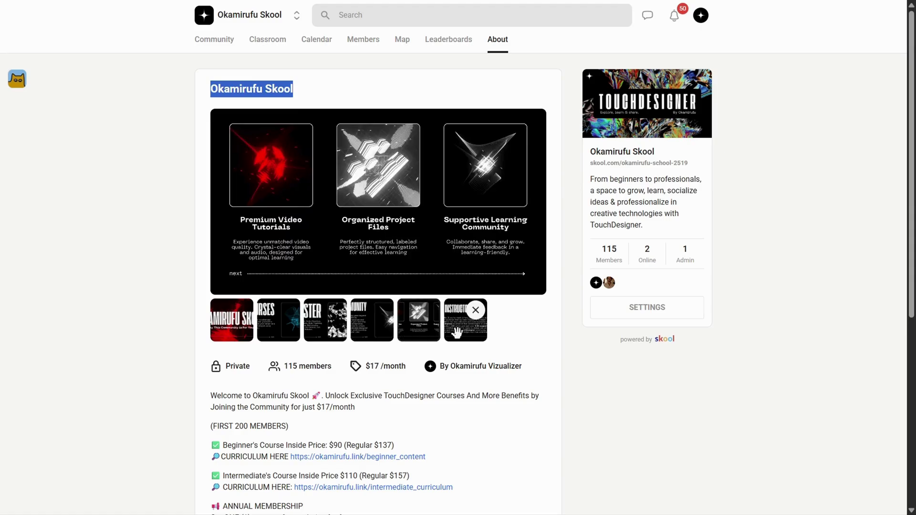
click(457, 332)
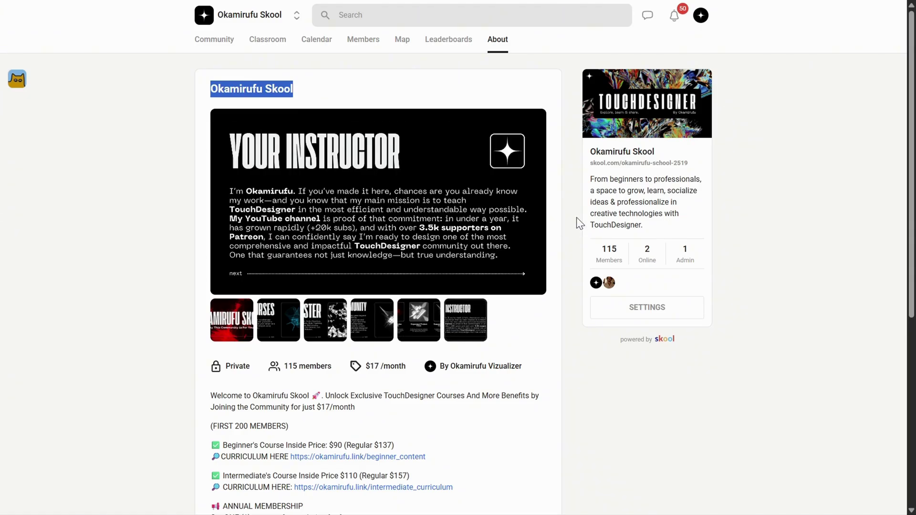
drag(589, 152, 696, 228)
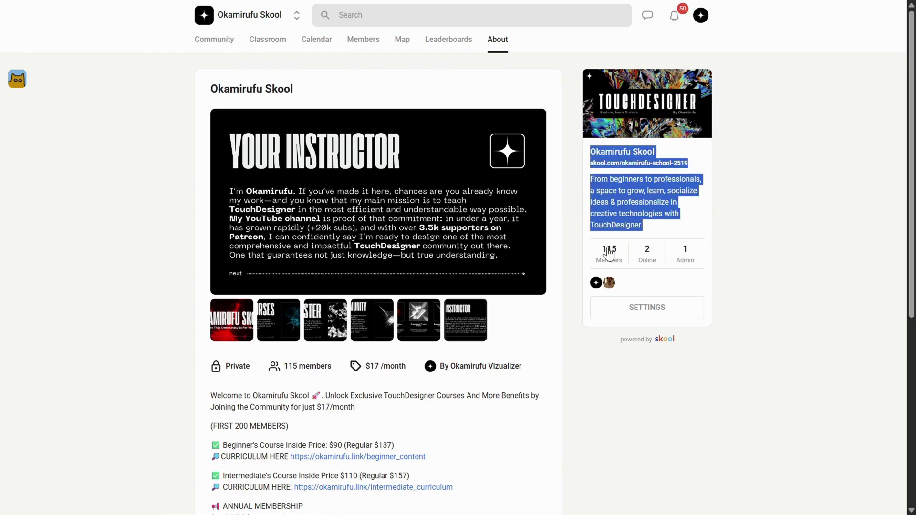
Open the Exclusive Skool Tutorials Series in the classroom and review the K1 Radial Tentacles Using POPs lesson
click(258, 43)
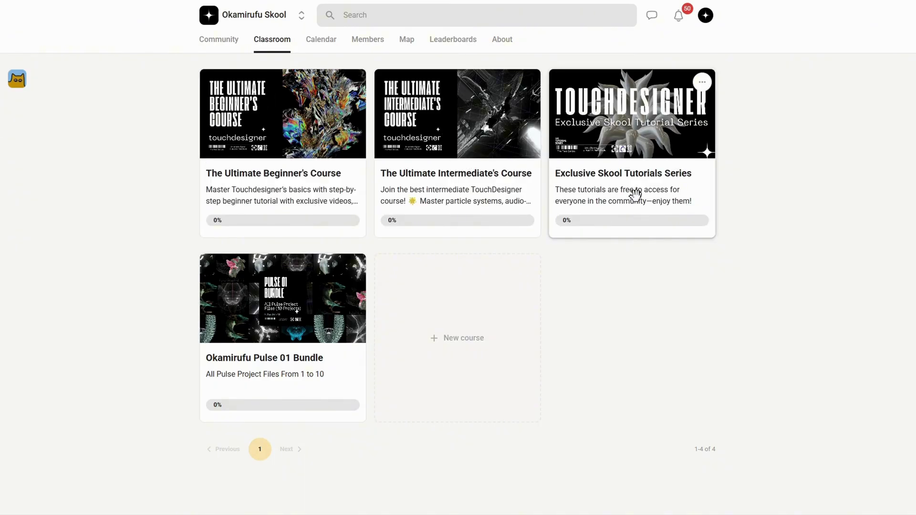
click(642, 128)
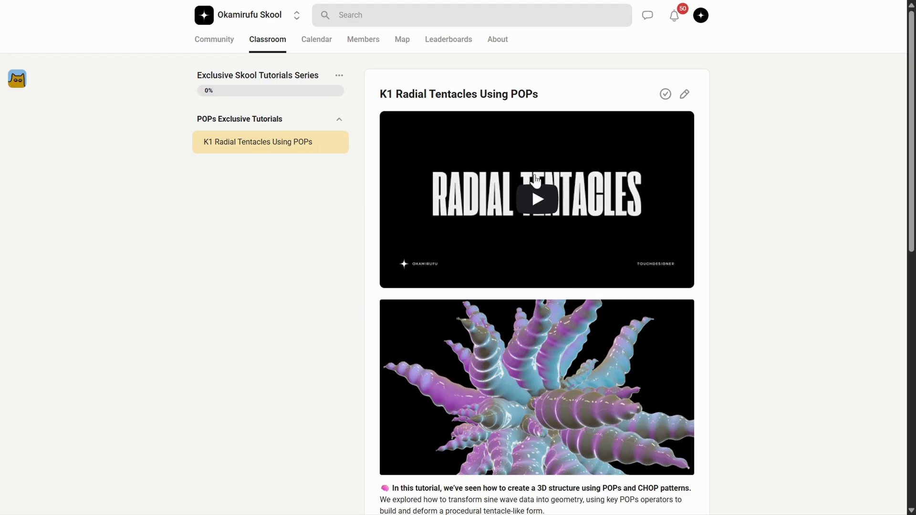
scroll(548, 281, down, 10)
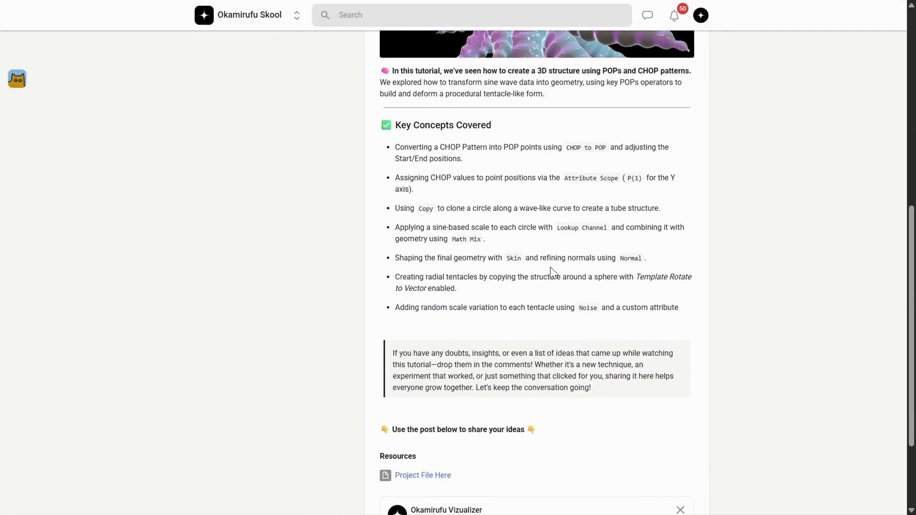
Read the K1 Radial Tentacles discussion post, expand its hidden replies, view an attached image and return to the lesson
click(507, 420)
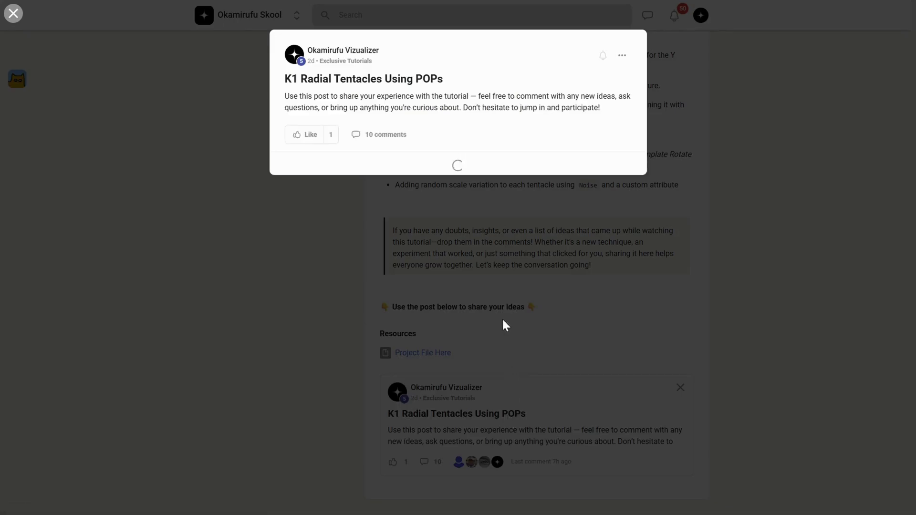
scroll(433, 240, down, 2)
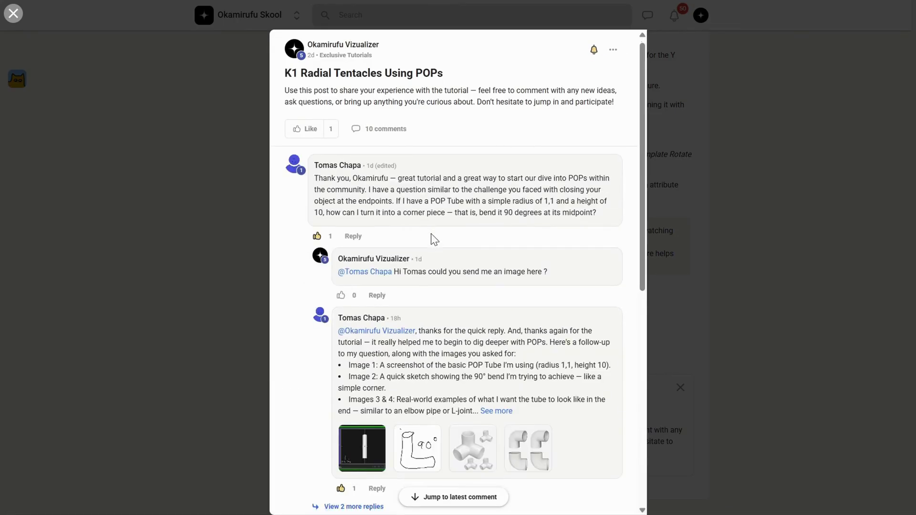
scroll(477, 382, down, 8)
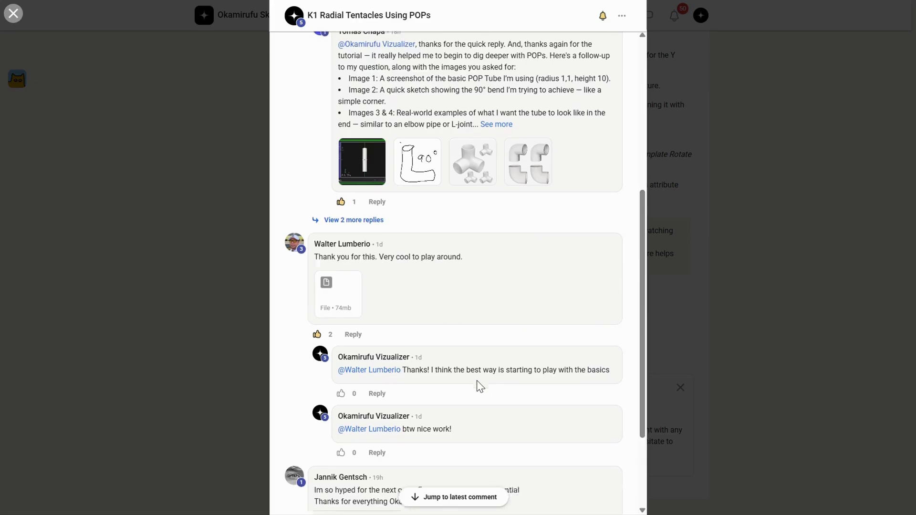
scroll(459, 377, up, 5)
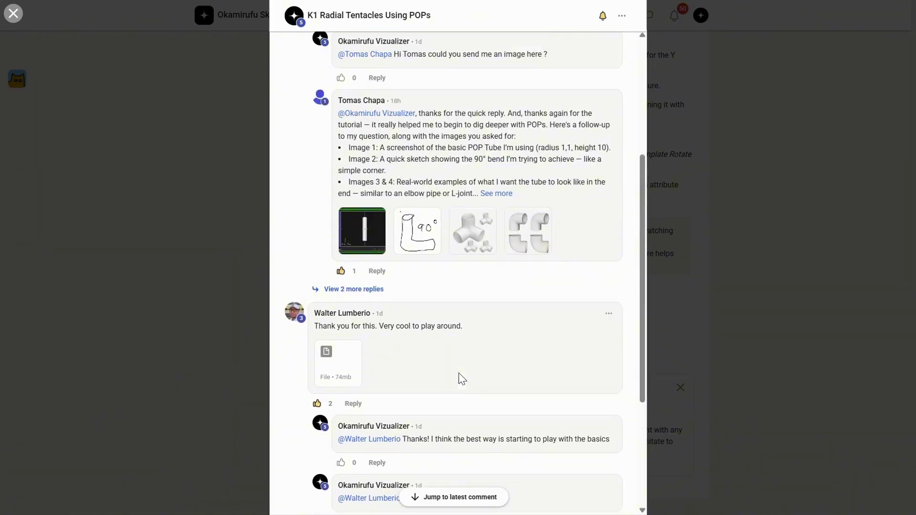
click(378, 333)
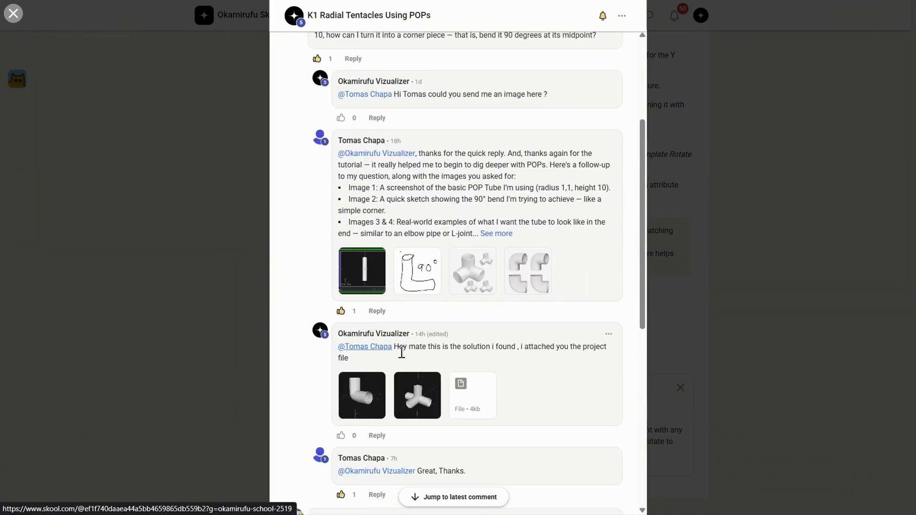
click(418, 393)
click(801, 302)
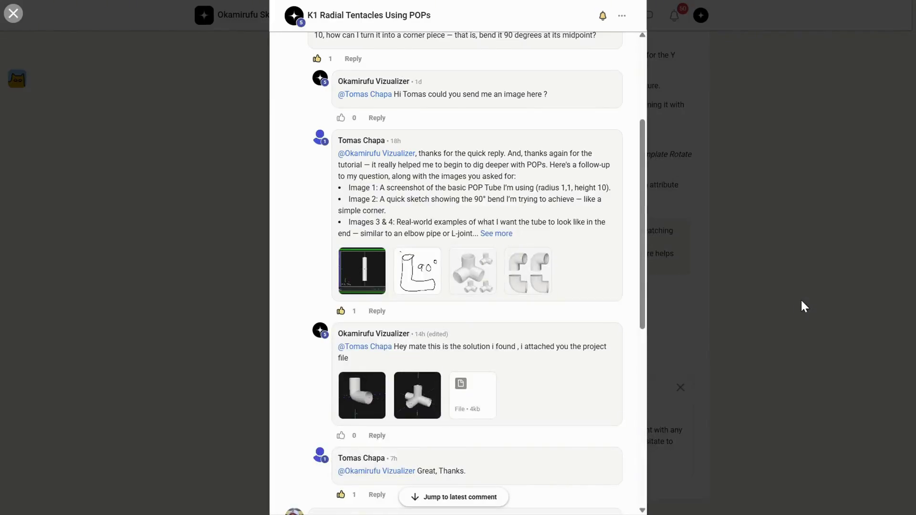
click(801, 302)
scroll(754, 345, up, 15)
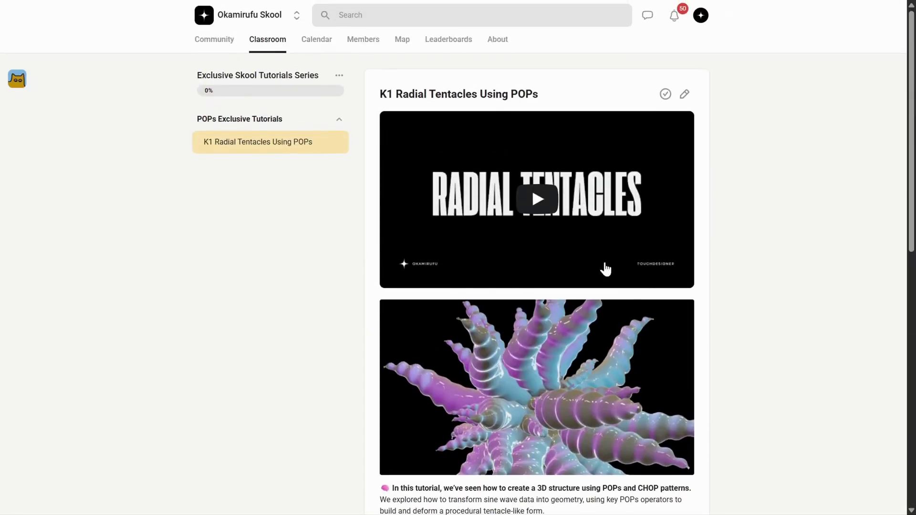
Go back to the community's About page and highlight the PLUS (For everyone) benefits list in the description
click(499, 47)
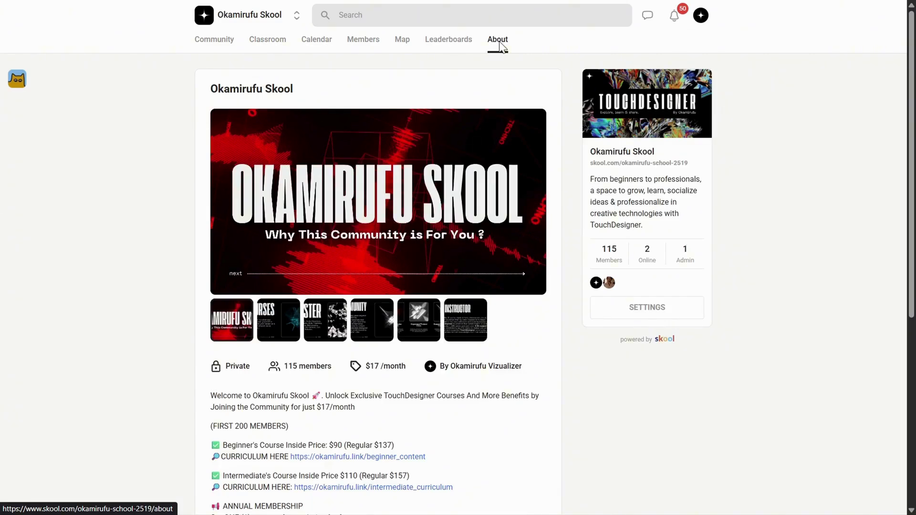
scroll(492, 380, down, 7)
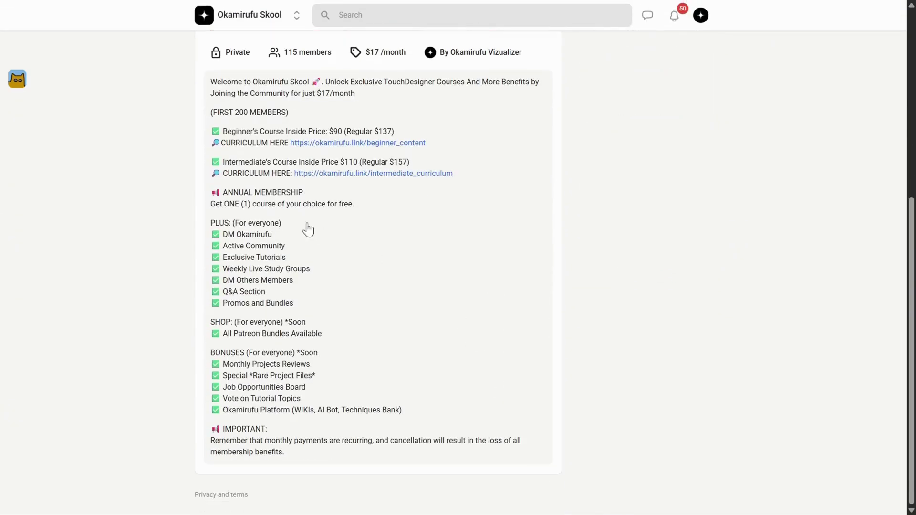
click(213, 221)
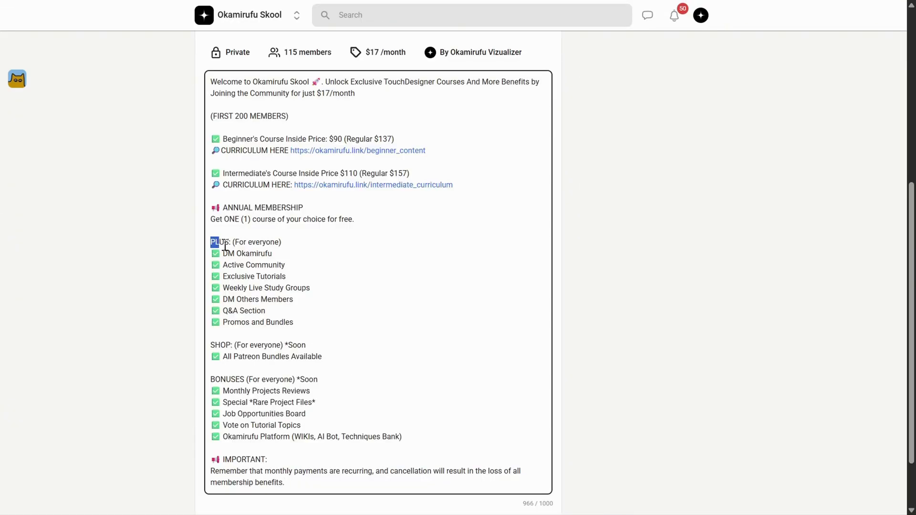
drag(225, 247, 313, 332)
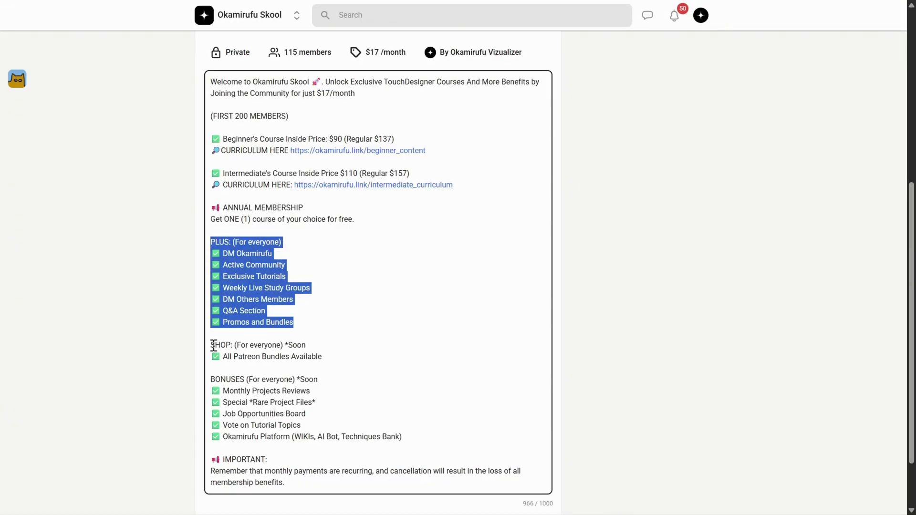
Highlight the SHOP and BONUSES (For everyone) benefit lists in the community description, and clear the selection
drag(213, 346, 340, 359)
drag(211, 379, 420, 452)
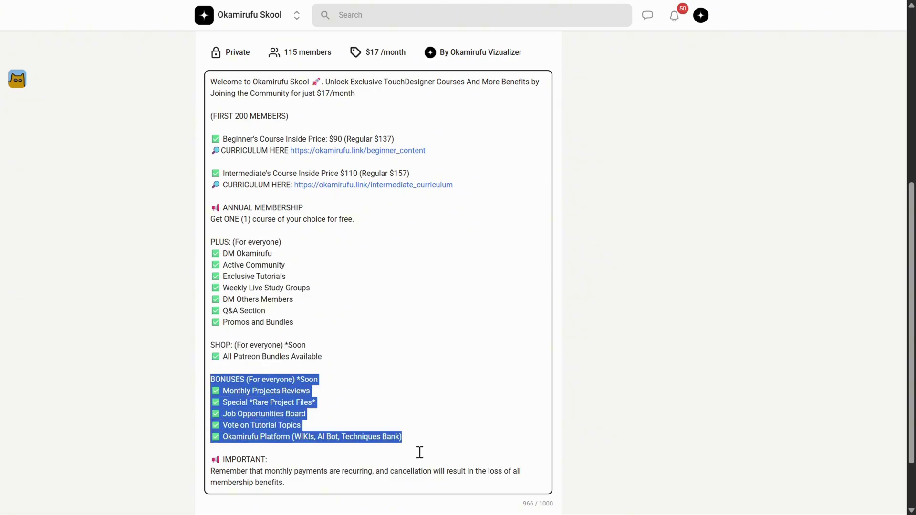
click(391, 457)
scroll(678, 396, up, 7)
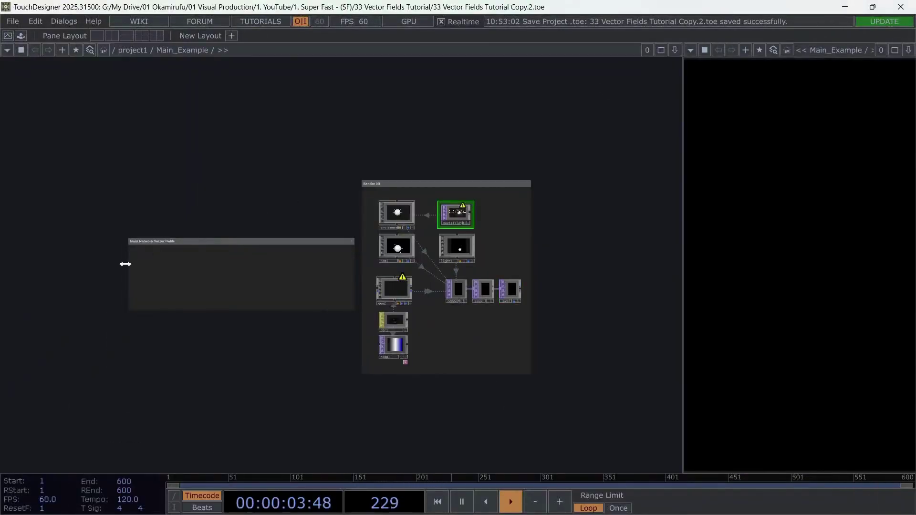
Switch to TouchDesigner, add a Grid POP inside the Main Network Vector Fields box and set its Y size to 2
scroll(116, 277, up, 5)
key(Tab)
text(gri)
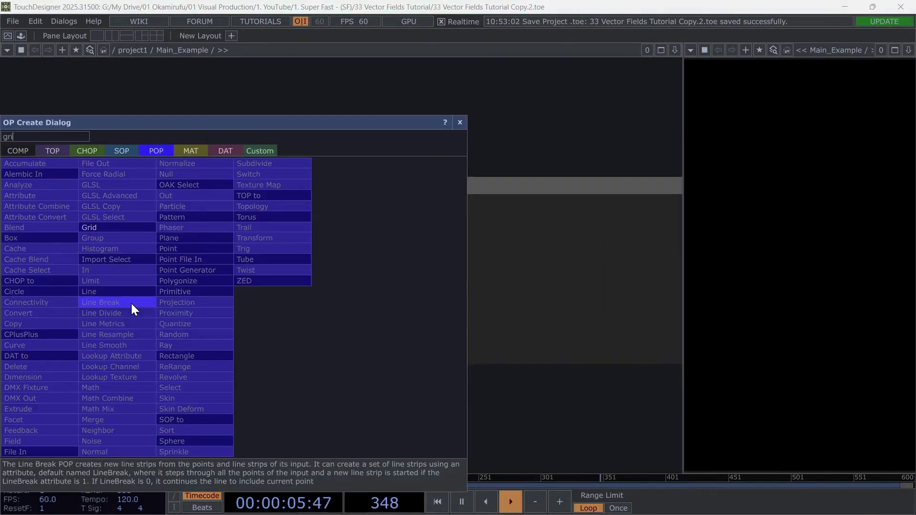
click(112, 227)
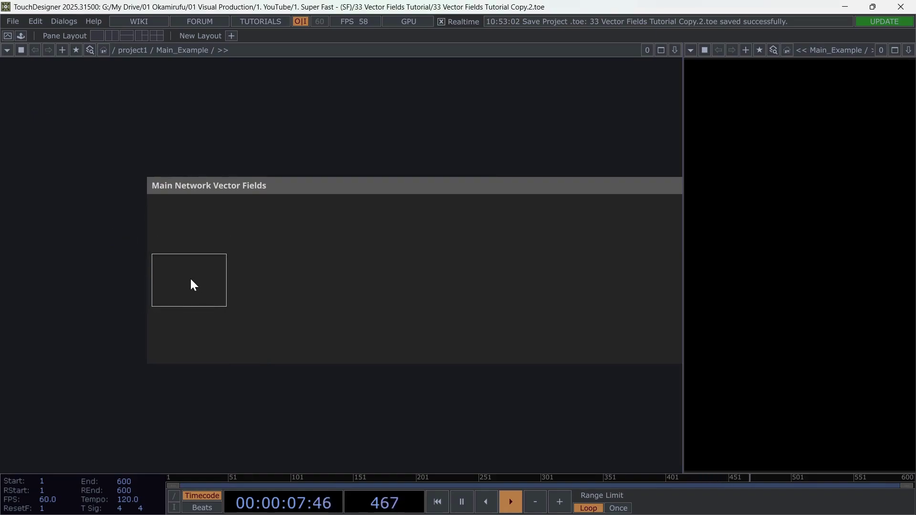
click(193, 284)
key(p)
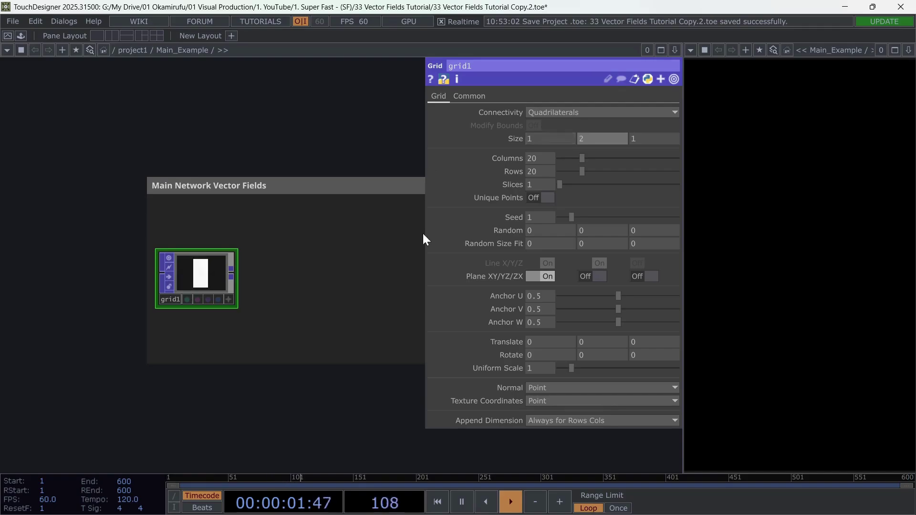
Set the grid's columns and rows to 150 each and check the operator's info
scroll(205, 284, up, 4)
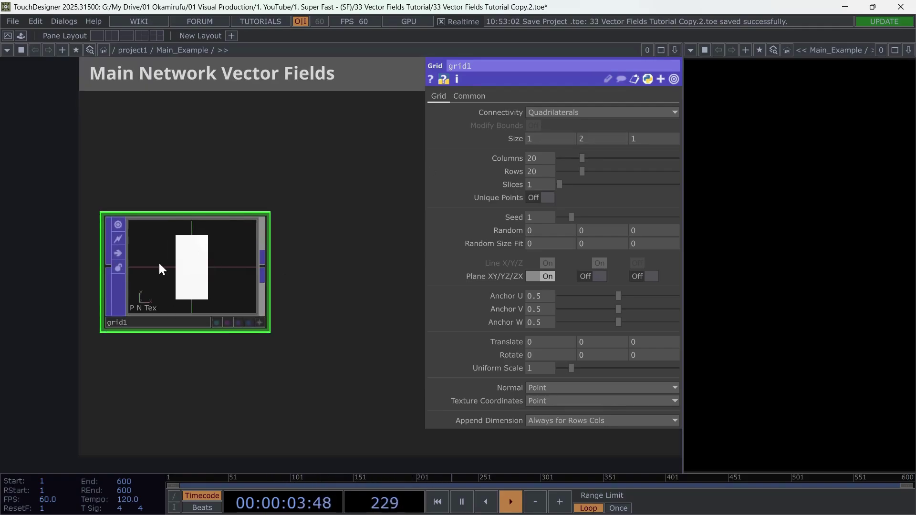
drag(345, 173, 269, 214)
scroll(246, 245, down, 2)
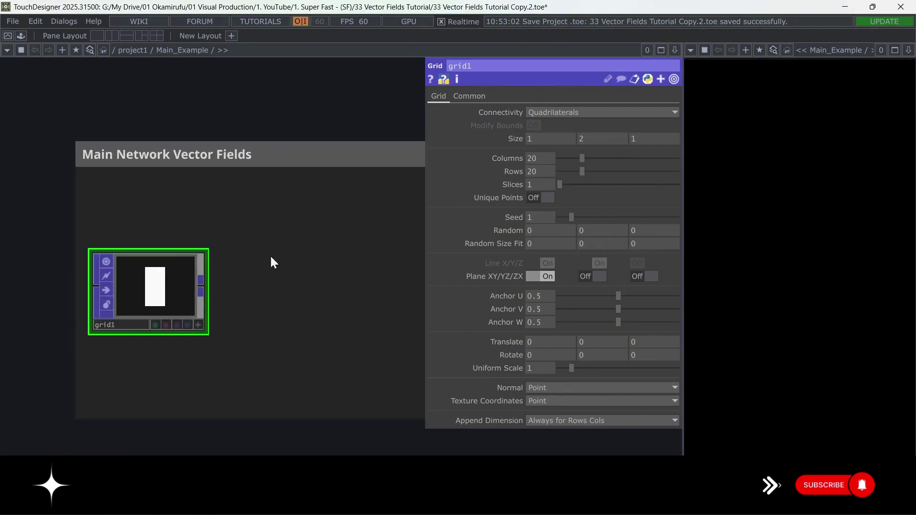
drag(271, 258, 230, 273)
drag(265, 319, 247, 326)
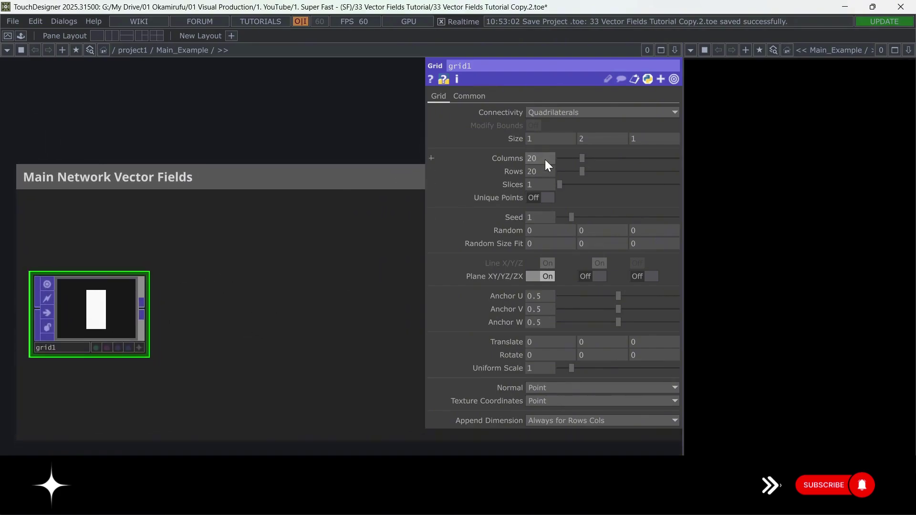
drag(545, 160, 462, 147)
text(0)
key(Tab)
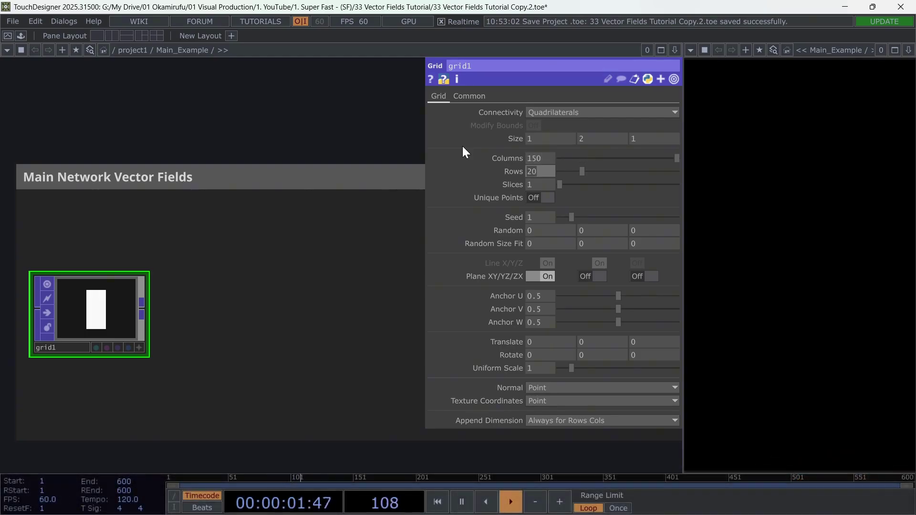
text(150)
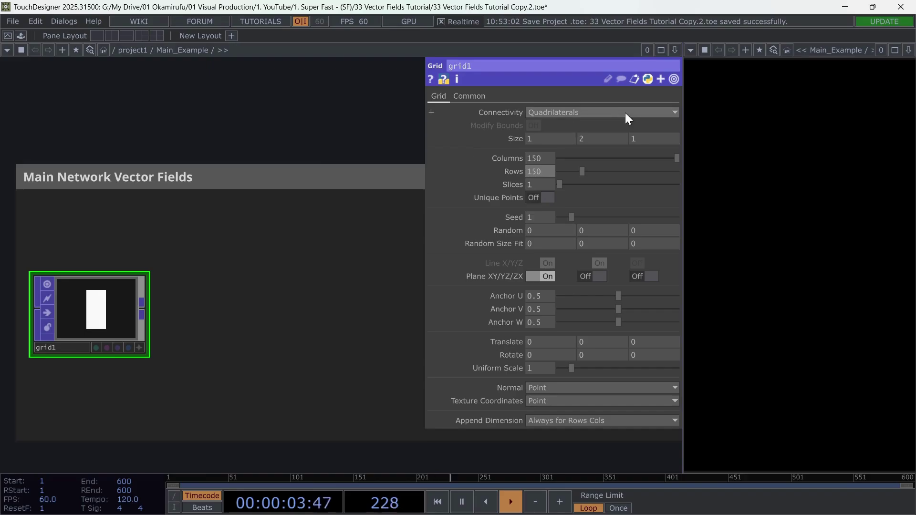
key(Return)
middle_click(95, 315)
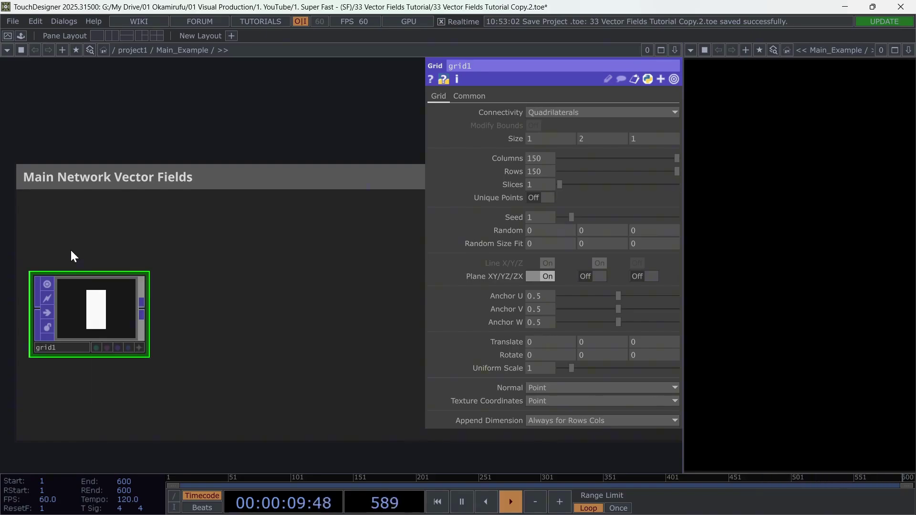
Add a Noise POP connected to the grid's output and place it beside the grid
key(Tab)
text(noi)
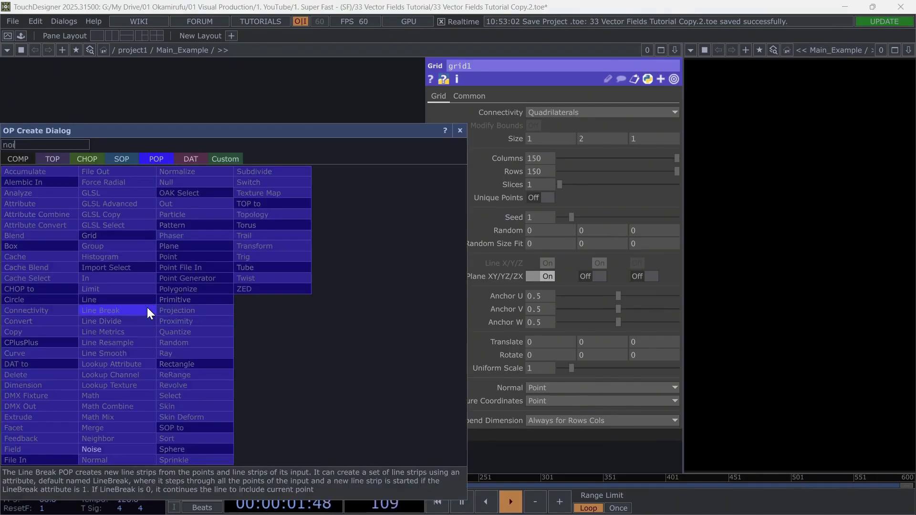
click(120, 449)
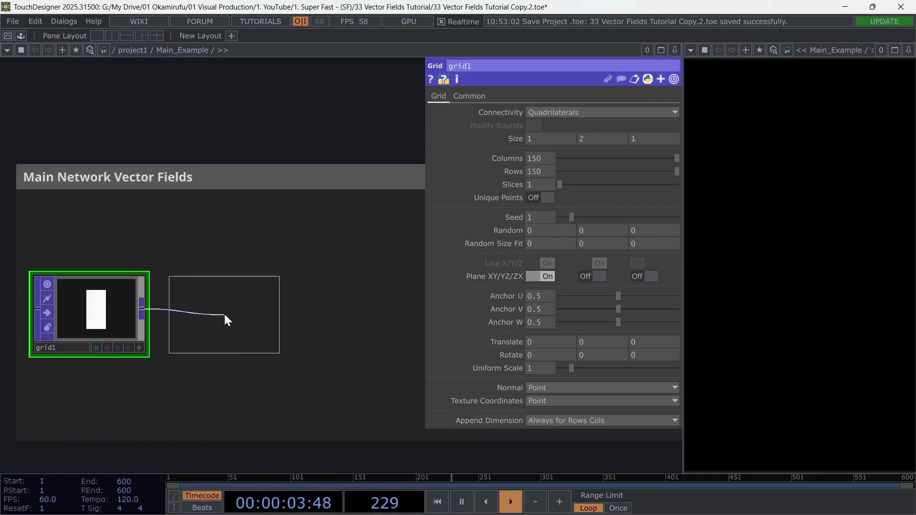
click(225, 313)
Set the noise's seed to 2.19, its period to 2 and its harmonic gain to 1
scroll(206, 320, up, 5)
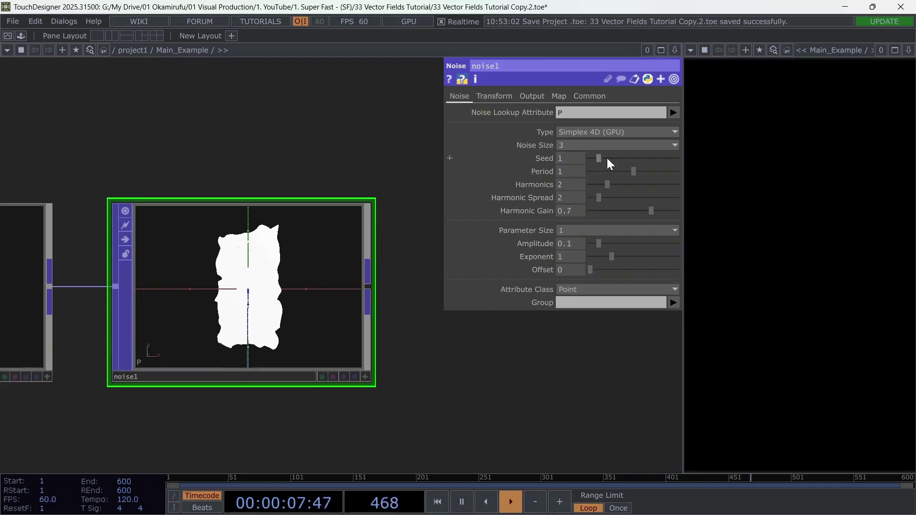
mouse_move(608, 159)
mouse_down()
mouse_move(622, 157)
mouse_move(609, 161)
mouse_up()
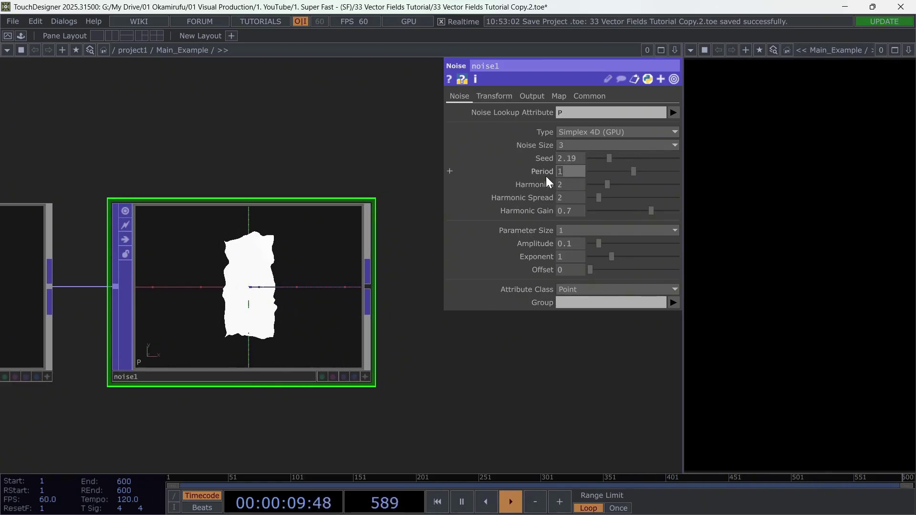
text(2)
key(Tab)
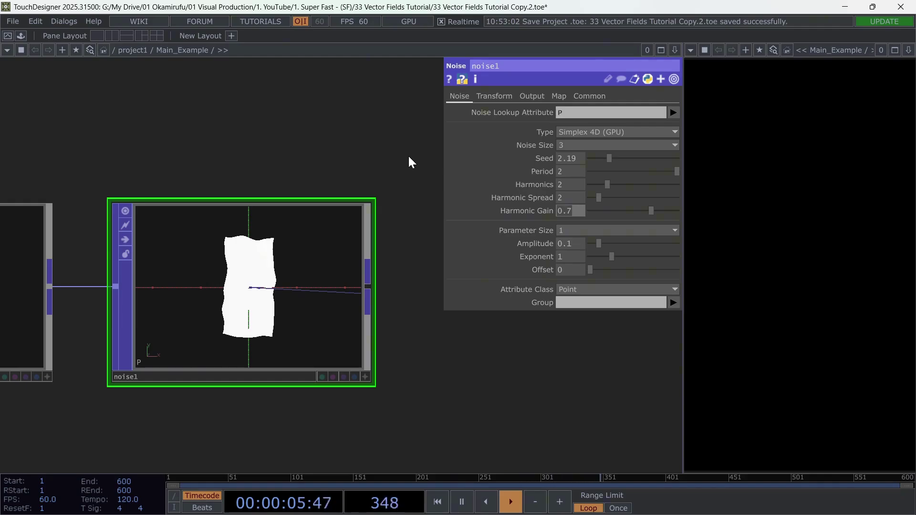
key(Return)
Orbit the noise's viewer to see the surface in perspective and set the noise amplitude to 0.5
scroll(241, 319, up, 3)
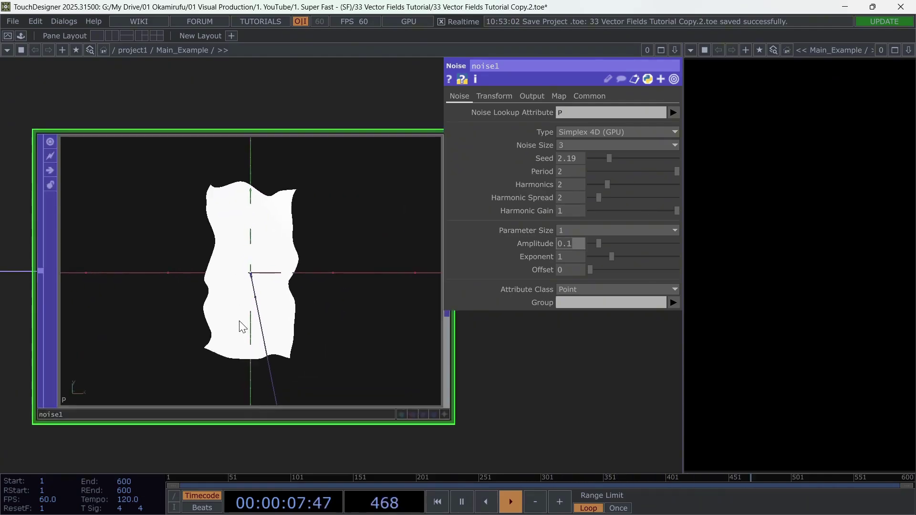
drag(599, 382, 502, 373)
scroll(502, 372, down, 1)
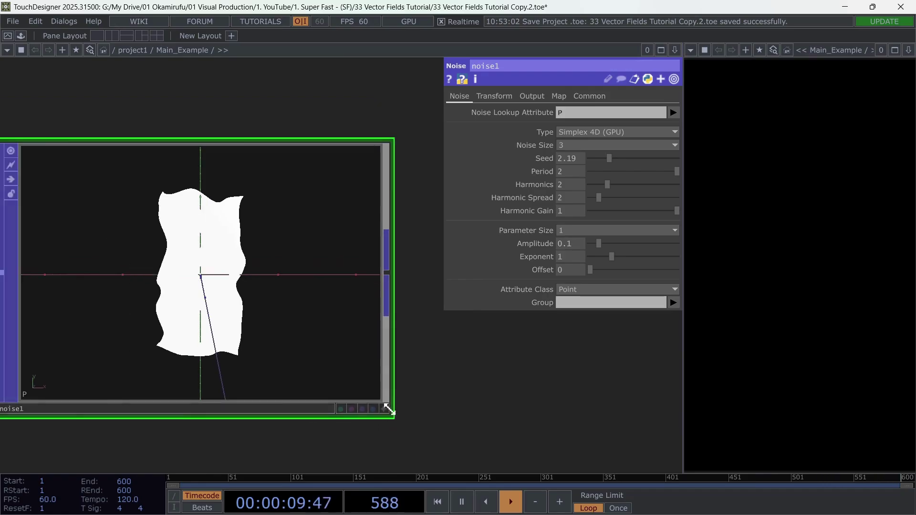
click(383, 409)
mouse_move(324, 314)
mouse_down()
mouse_move(238, 338)
mouse_move(317, 301)
mouse_up()
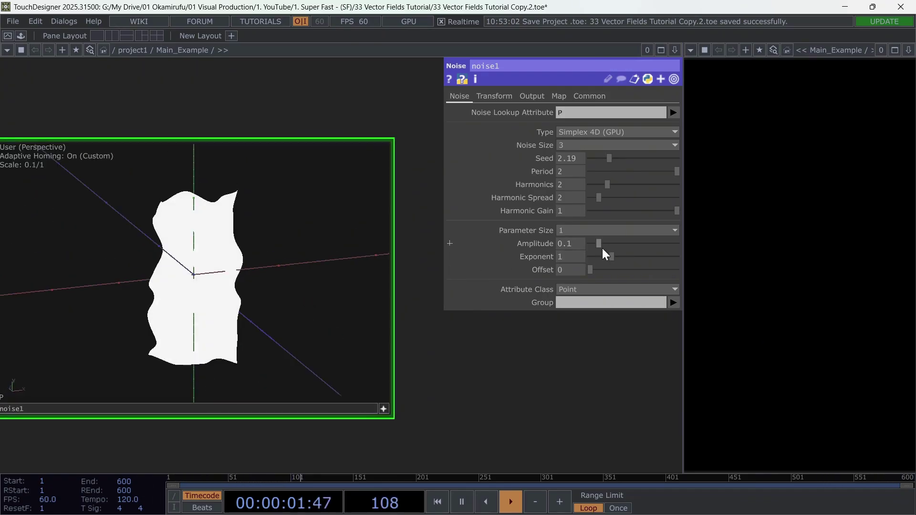
text(0.5)
key(Return)
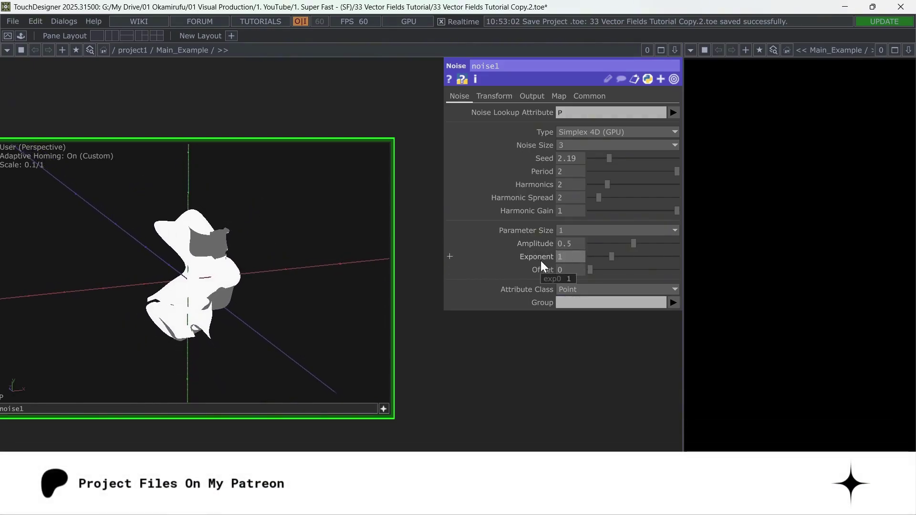
click(384, 407)
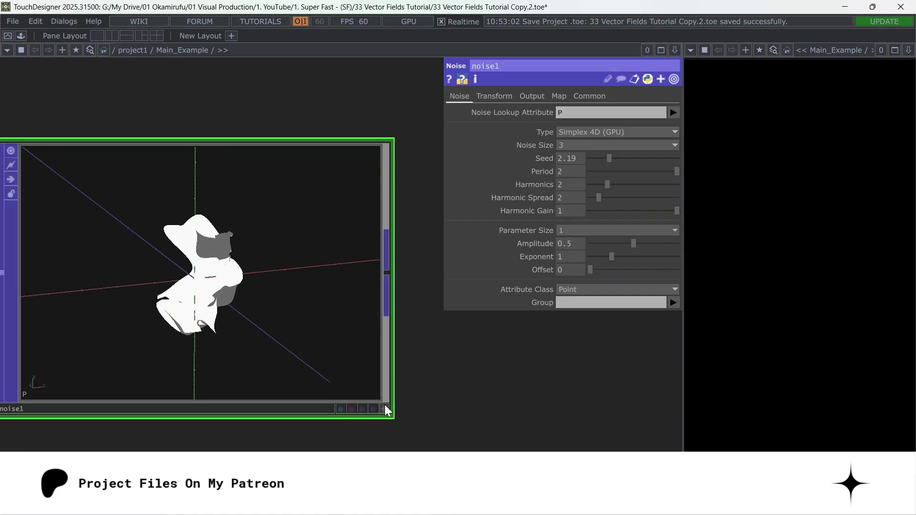
Animate the noise by setting its Translate 4D to the expression absTime.seconds/15
click(495, 98)
click(539, 192)
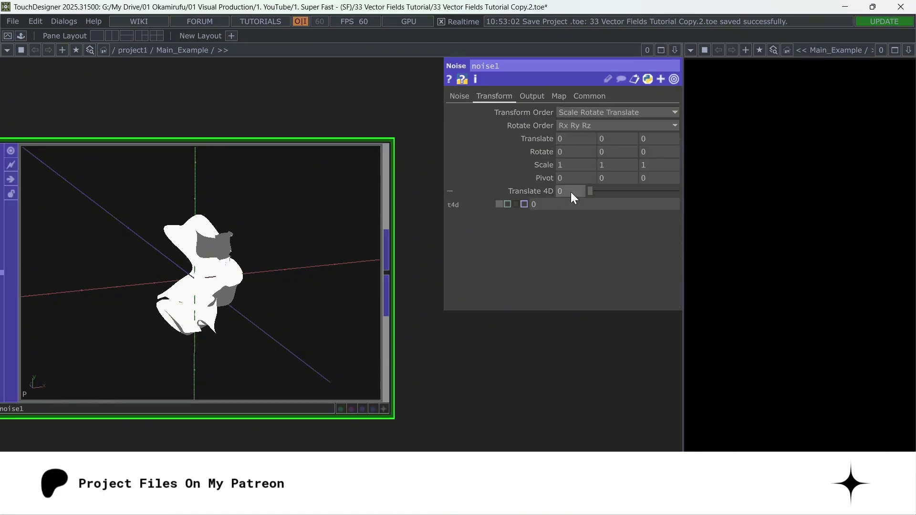
click(532, 206)
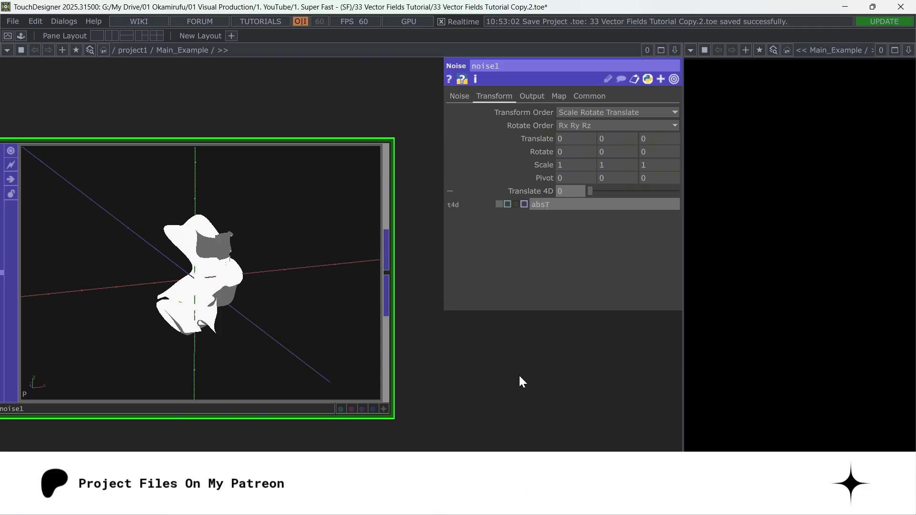
text(absTime.seconds)
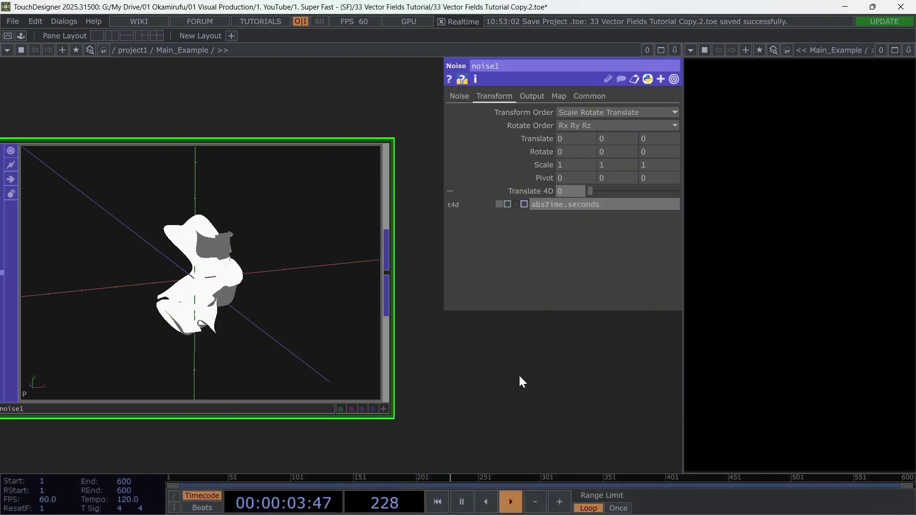
text(/15)
key(Return)
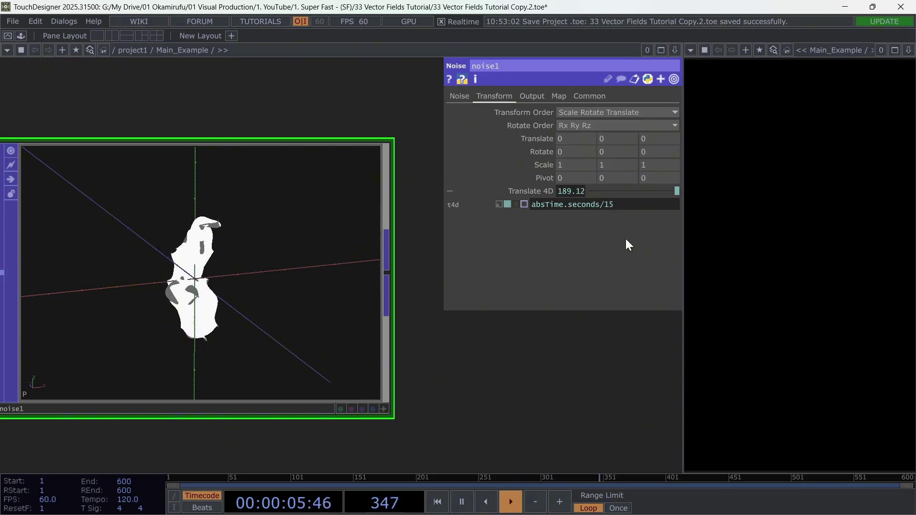
click(528, 192)
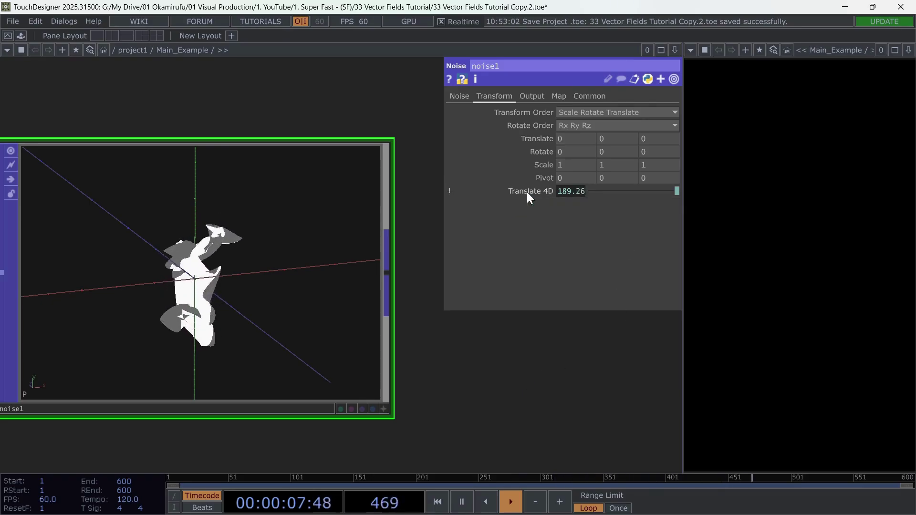
Set the noise's Output Attribute Scope to rotation
click(533, 97)
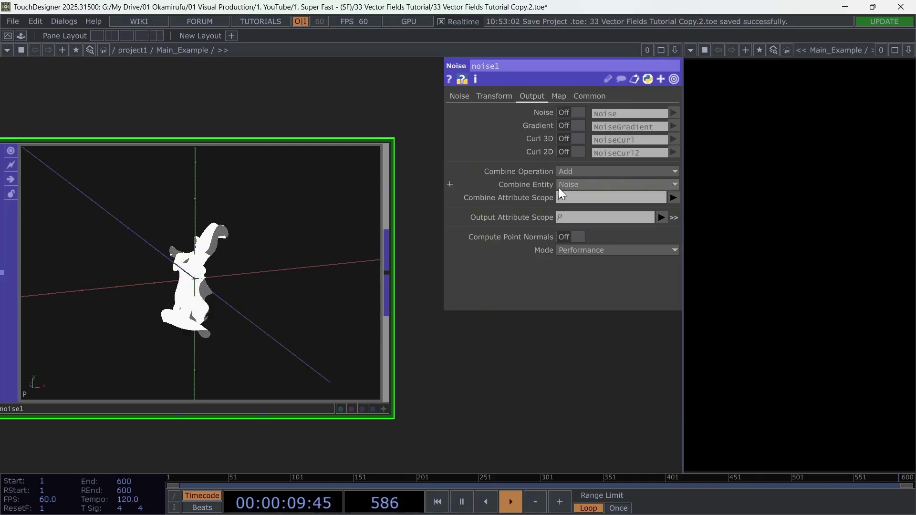
click(567, 217)
text(rota)
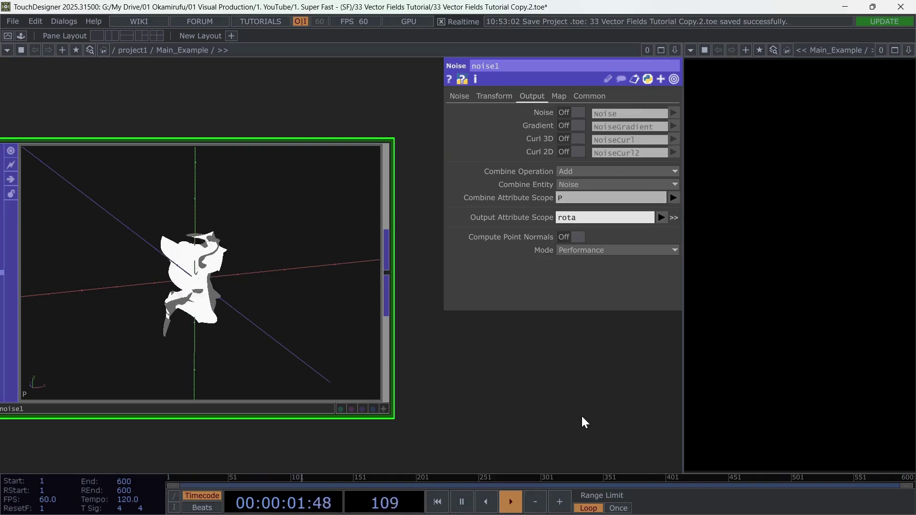
text(tion)
key(Return)
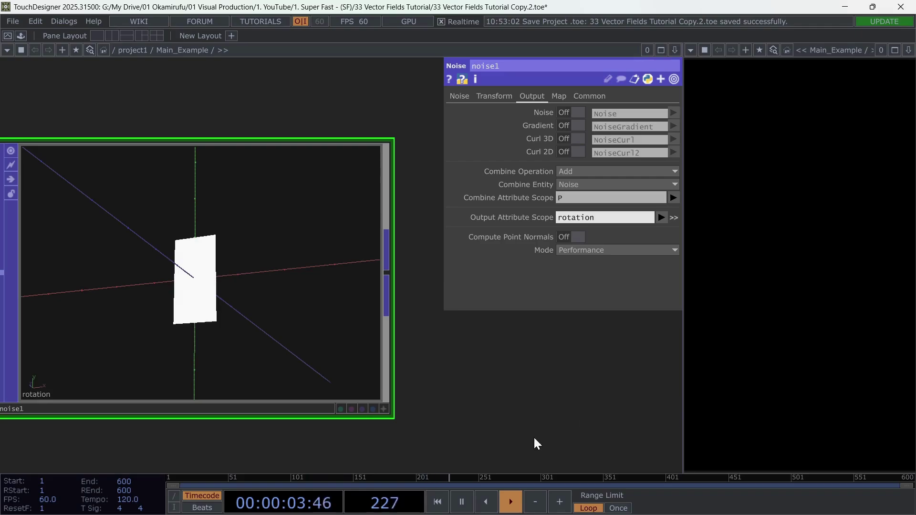
Add a Pattern POP connected to the noise's output and place it beside the noise
middle_drag(53, 393, 480, 394)
scroll(480, 394, down, 2)
scroll(480, 395, down, 3)
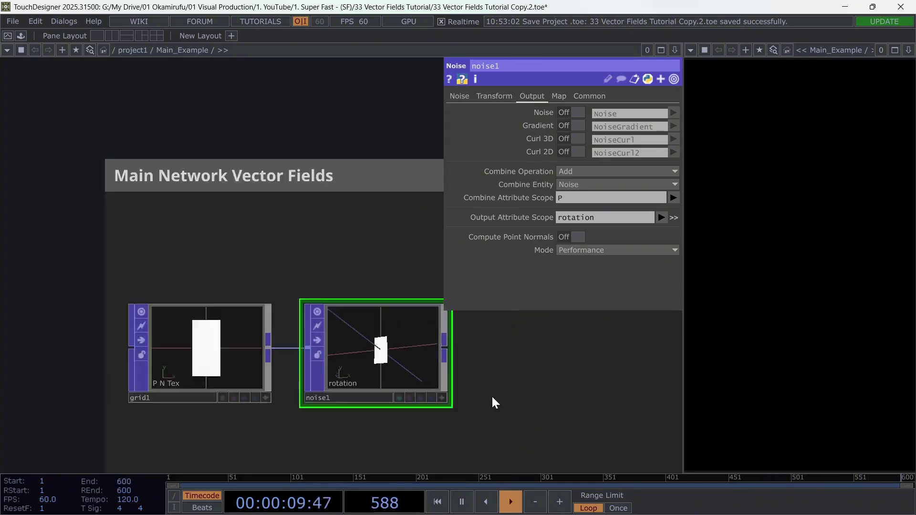
drag(492, 396, 322, 382)
scroll(310, 377, down, 1)
right_click(239, 333)
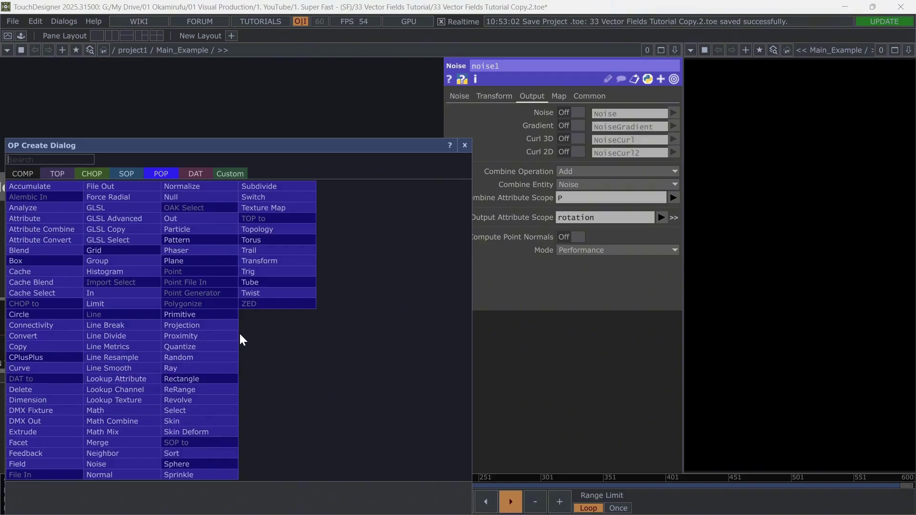
text(pat)
click(205, 244)
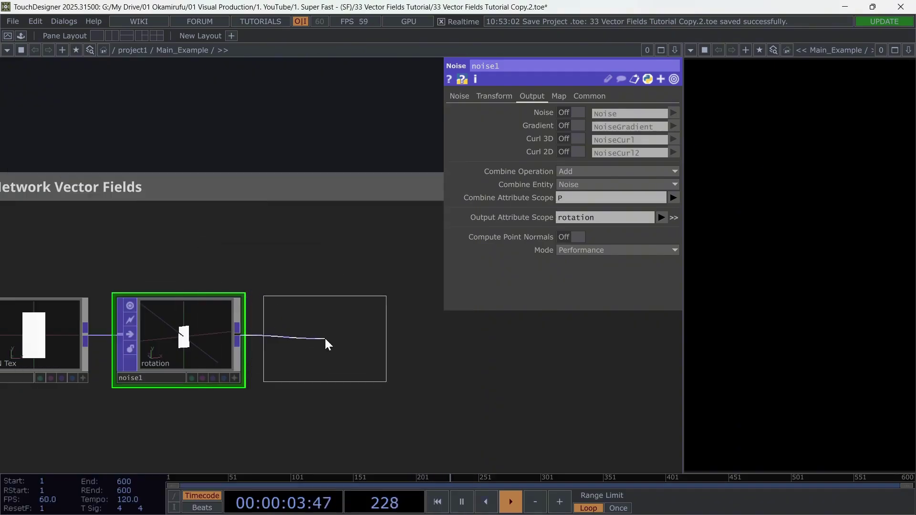
click(326, 336)
Set the type of the Pattern POP to Random
click(575, 163)
click(563, 170)
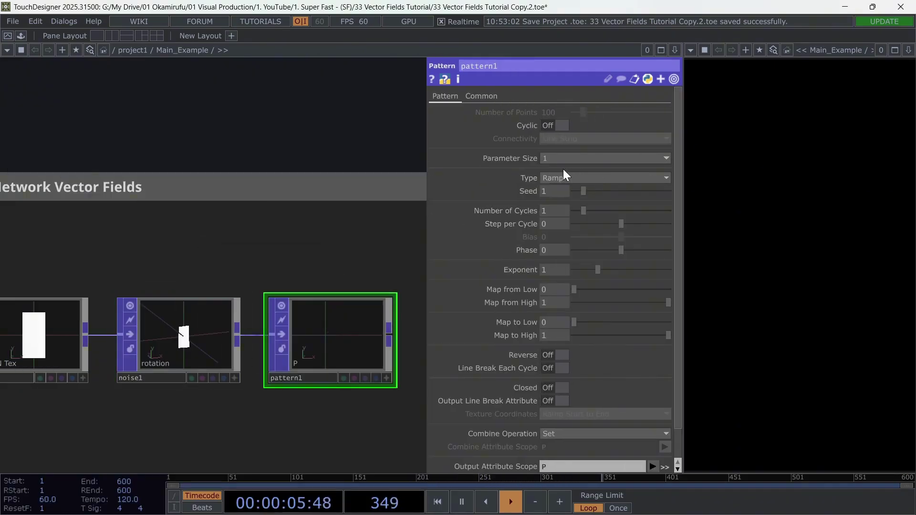
click(558, 178)
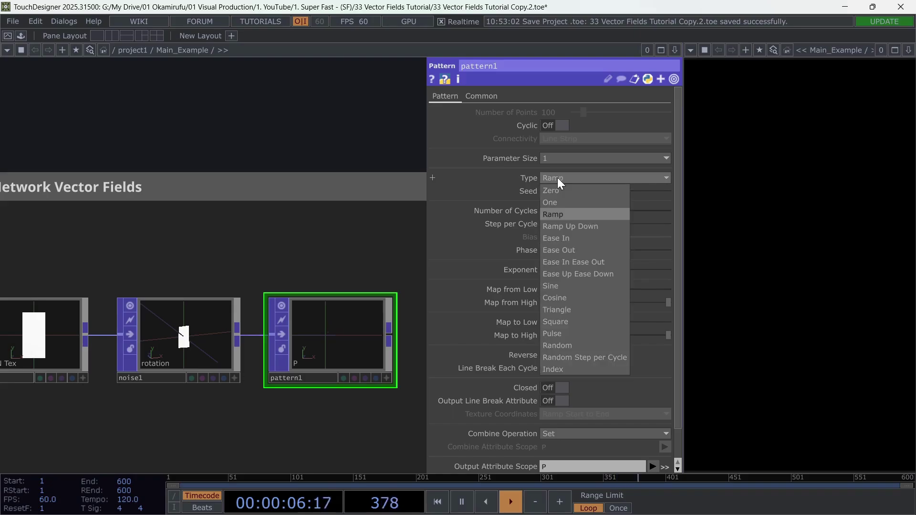
click(568, 345)
drag(363, 269, 181, 254)
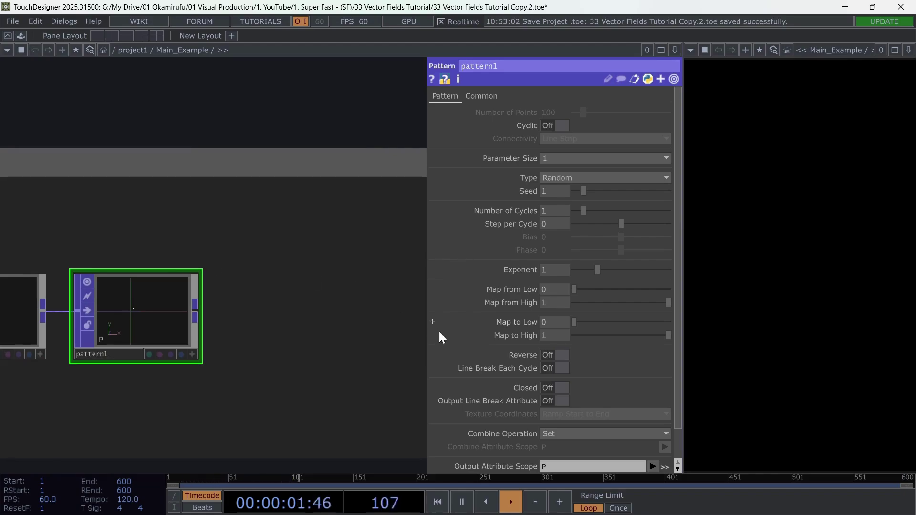
Set the random pattern's Map to High to 0.15 and its Combine Operation to Add with Combine Attribute Scope rotation
click(553, 336)
text(0.15)
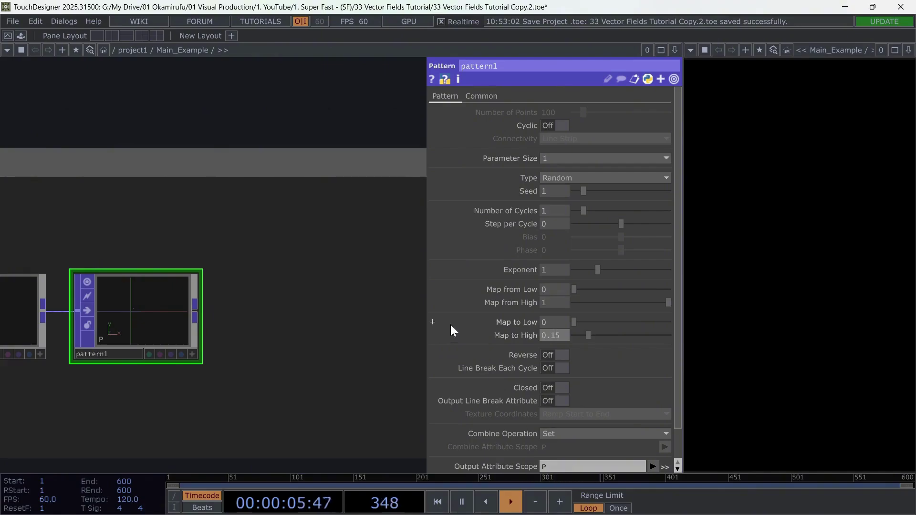
scroll(597, 384, down, 1)
click(569, 398)
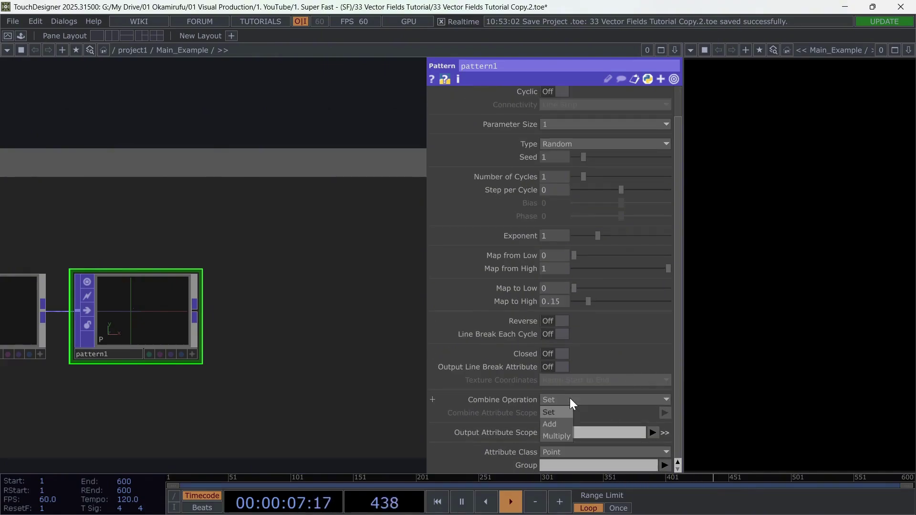
click(554, 425)
click(665, 413)
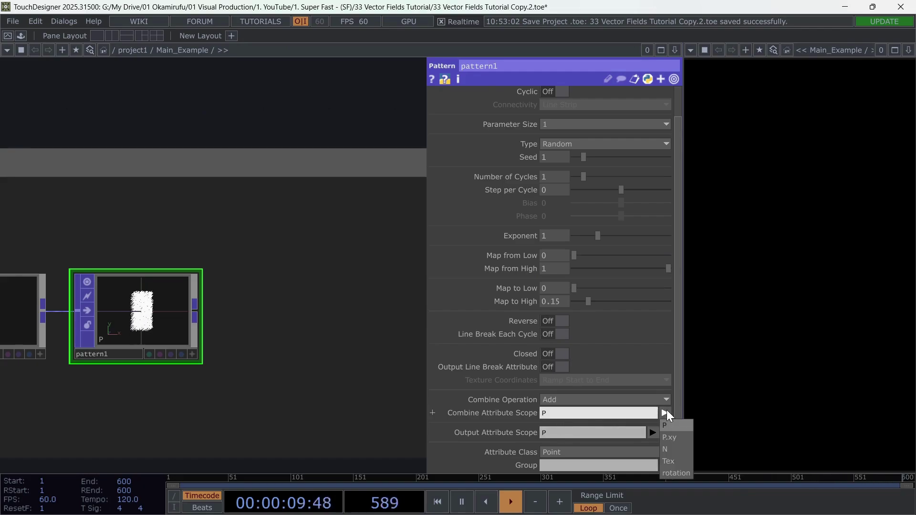
click(673, 474)
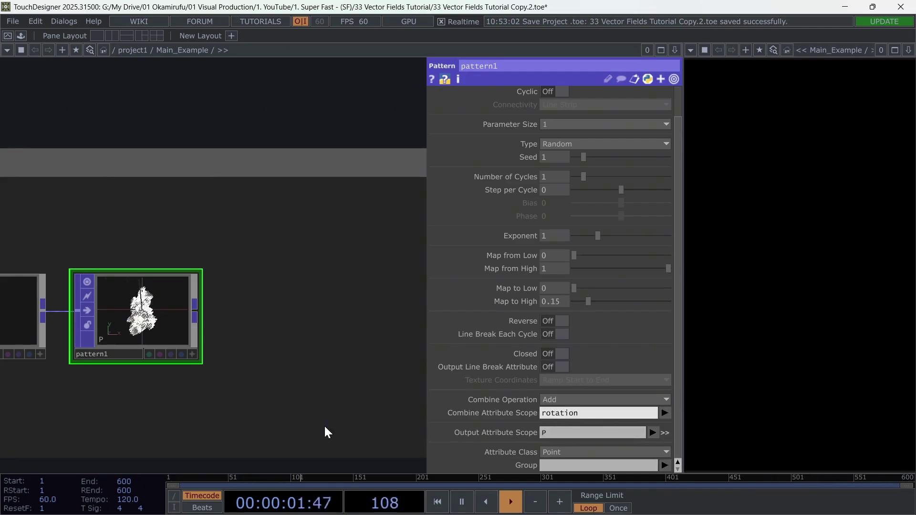
Clear the random pattern's Output Attribute Scope so it falls back to the combined rotation attribute
scroll(311, 362, up, 1)
drag(283, 387, 383, 391)
scroll(334, 386, up, 5)
drag(320, 355, 386, 376)
scroll(386, 376, up, 2)
drag(297, 366, 334, 380)
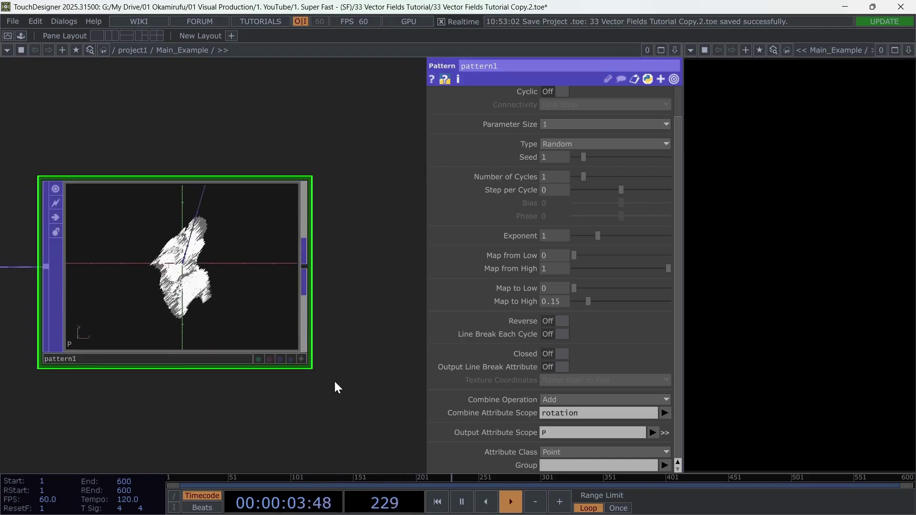
drag(550, 431, 516, 435)
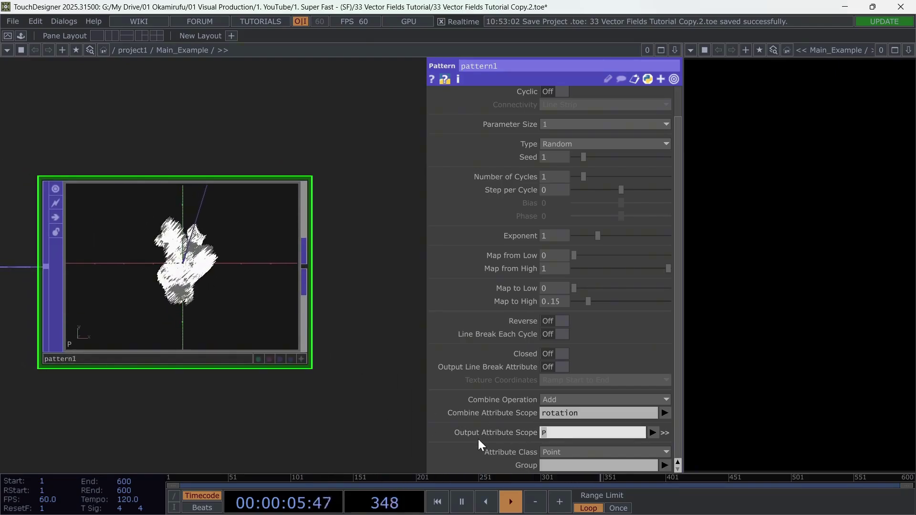
key(BackSpace)
key(Return)
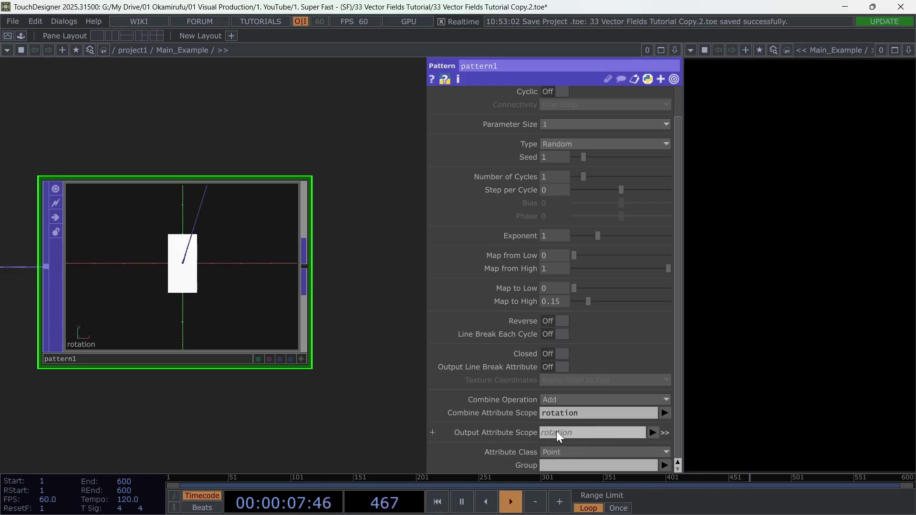
Move the pattern closer to the noise and shift the grid, noise and pattern nodes toward the edge of the Main Network Vector Fields box
drag(246, 376, 281, 400)
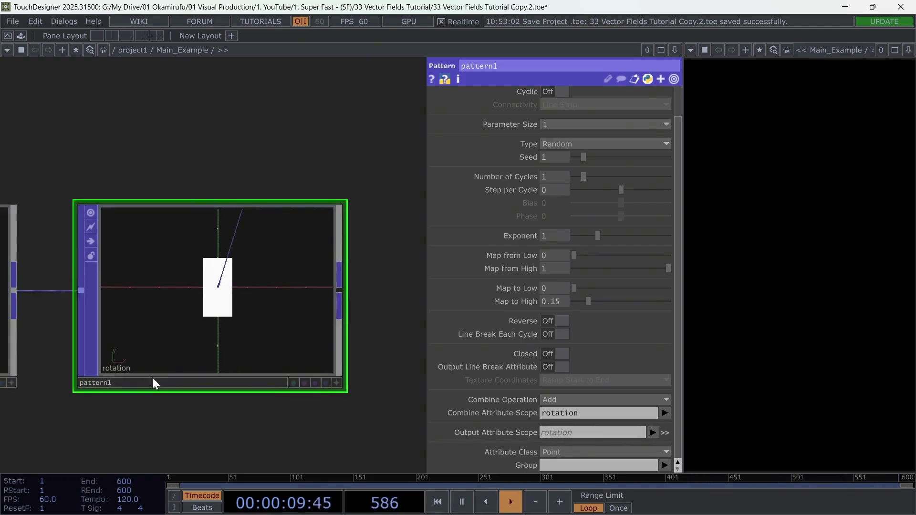
middle_drag(177, 354, 547, 419)
scroll(108, 416, down, 3)
scroll(108, 416, down, 3)
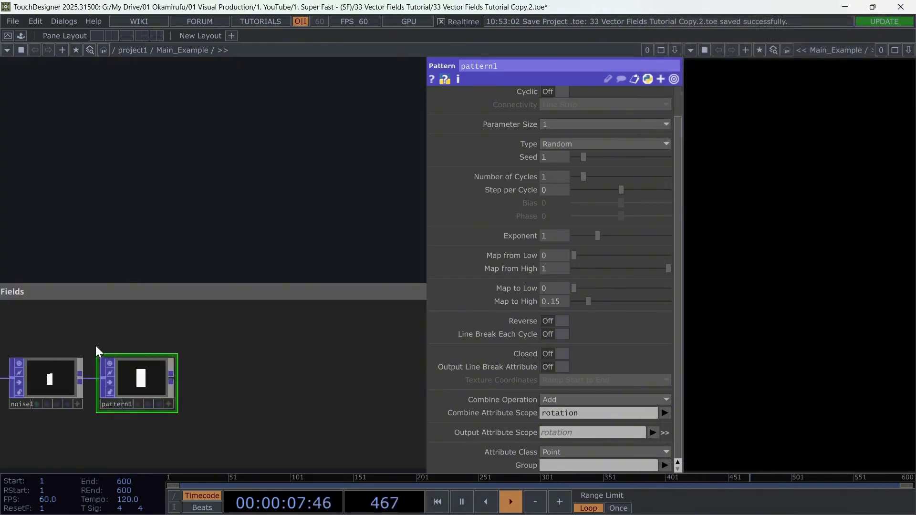
drag(180, 336, 242, 327)
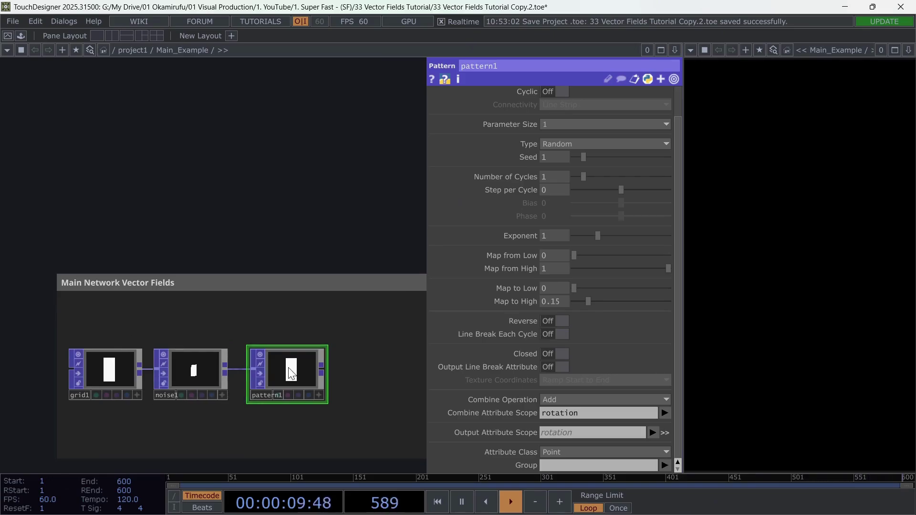
drag(289, 374, 268, 368)
drag(96, 330, 300, 382)
drag(298, 376, 281, 376)
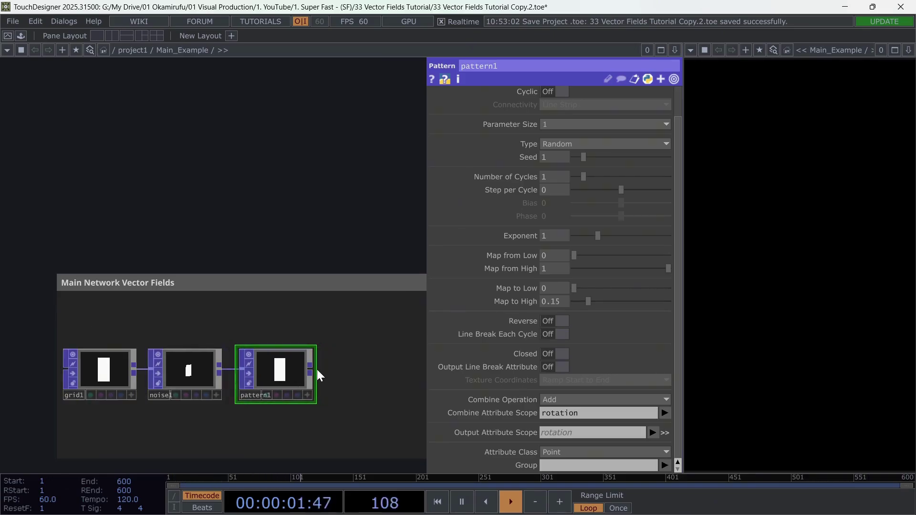
Add a second Pattern POP connected to the first pattern's output and place it beside that pattern
key(Tab)
text(pat)
key(Return)
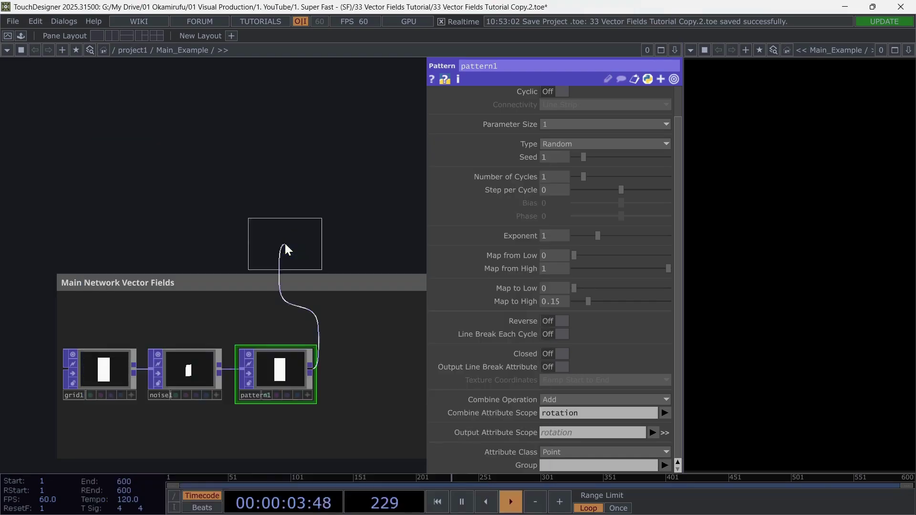
click(362, 371)
scroll(377, 368, up, 3)
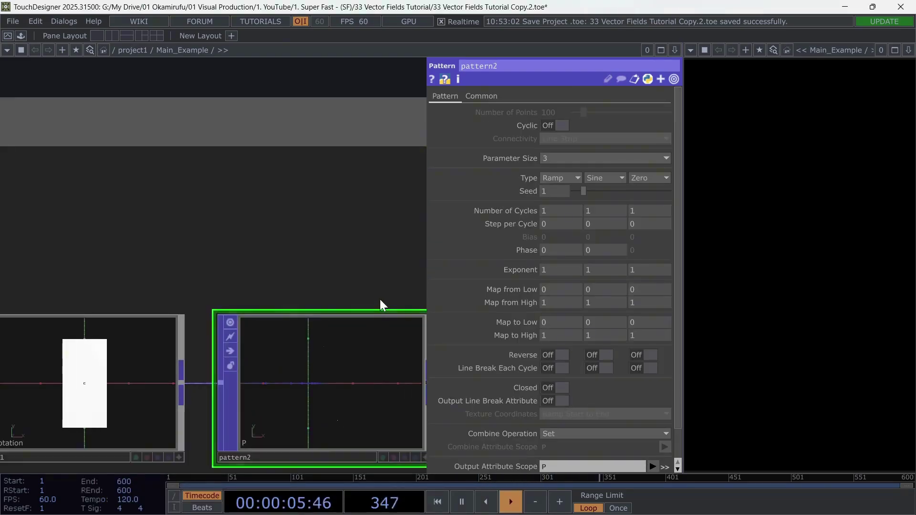
Set the second pattern's Parameter Size to 1 and its Type to Ease In Ease Out
click(552, 158)
click(548, 168)
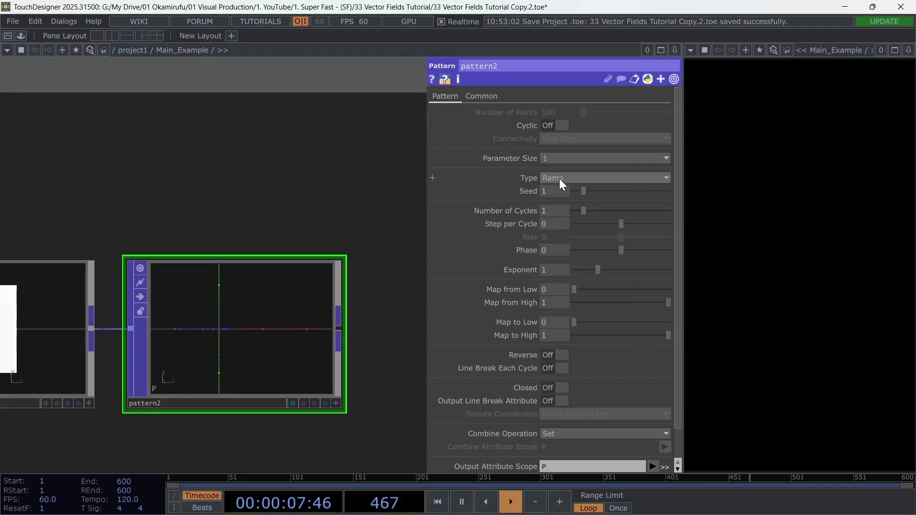
click(559, 178)
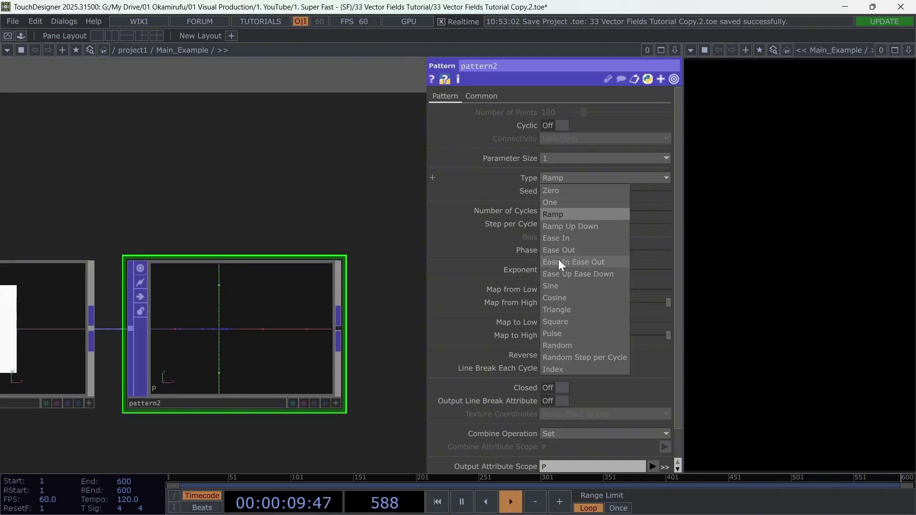
click(580, 264)
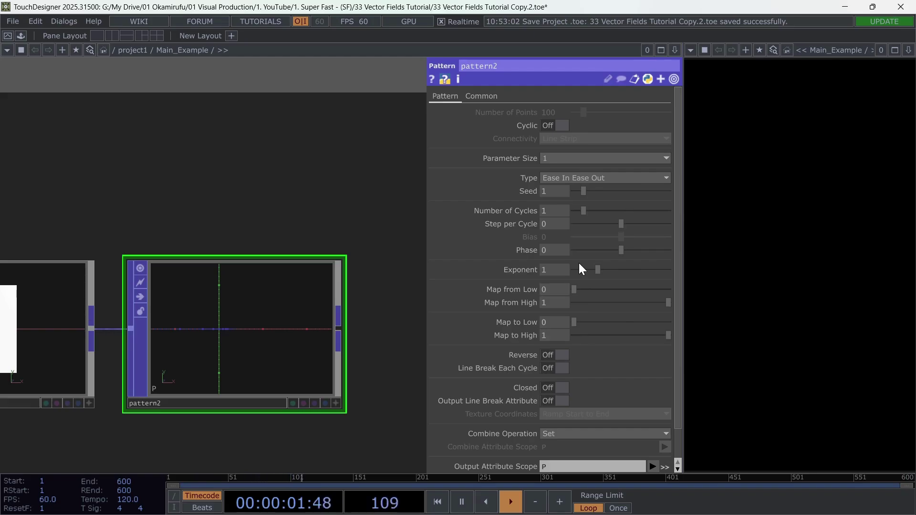
Set the second pattern's Number of Cycles to 10 and its Map to High to 2
scroll(249, 332, up, 2)
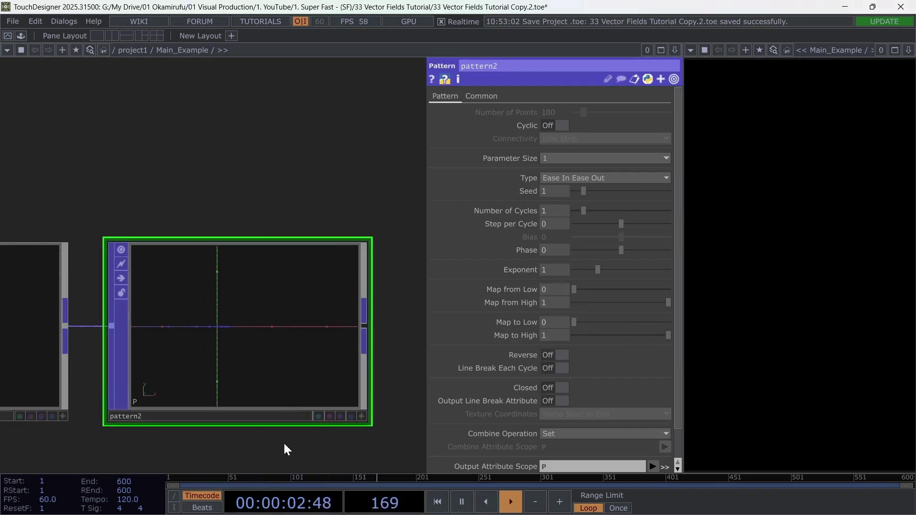
click(546, 210)
text(10)
key(Return)
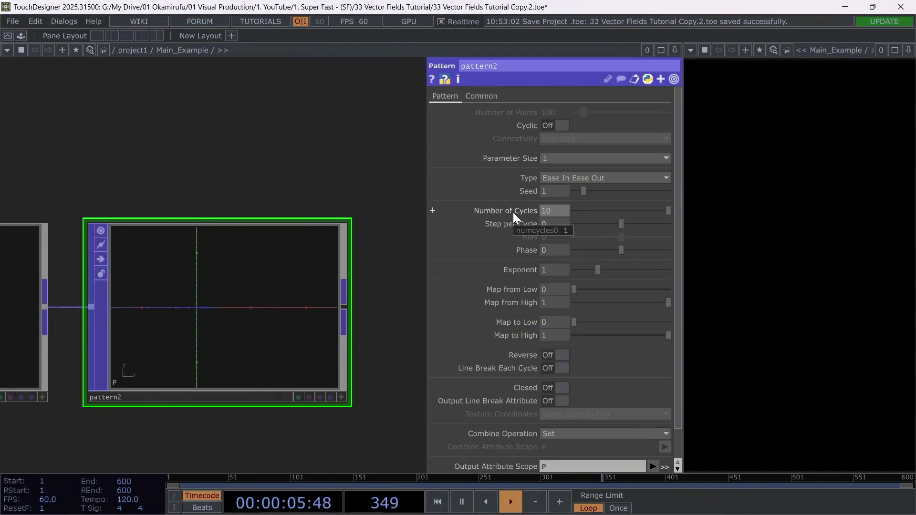
scroll(517, 342, up, 1)
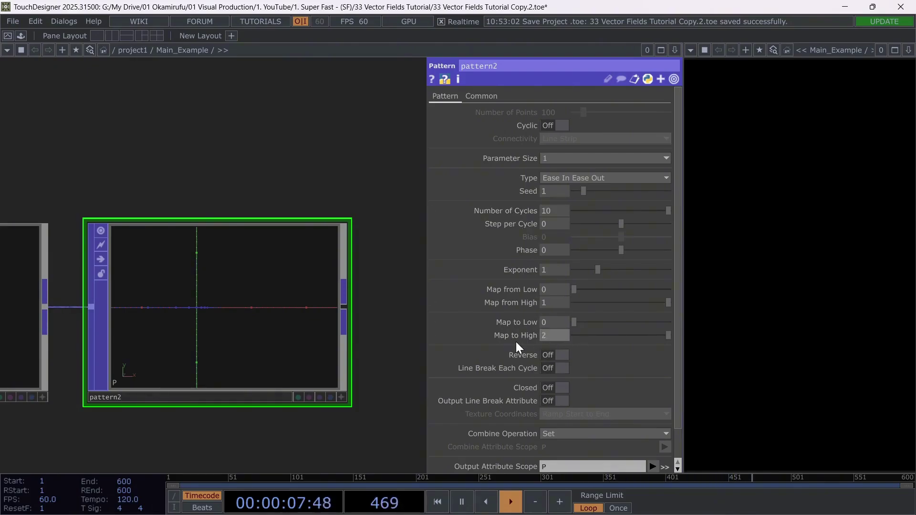
scroll(269, 311, down, 2)
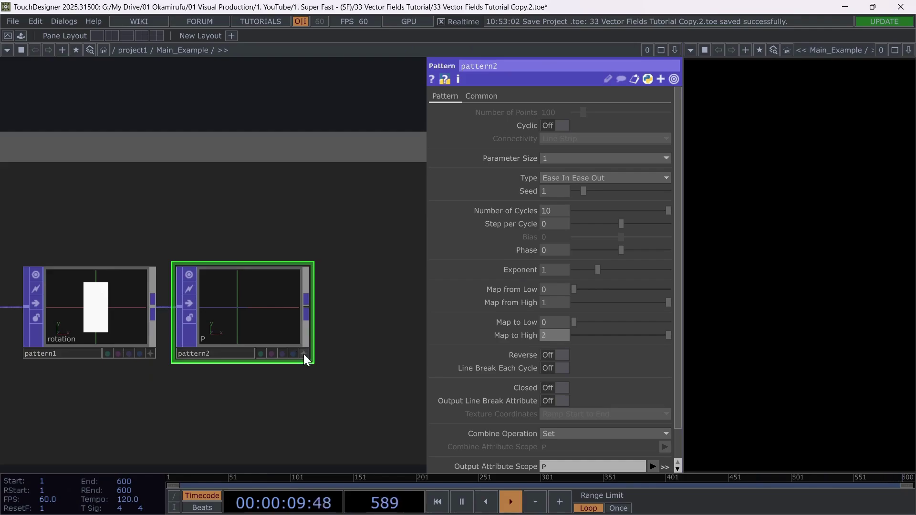
Set the second pattern's Output Attribute Scope to a custom attribute named scale
scroll(566, 391, down, 2)
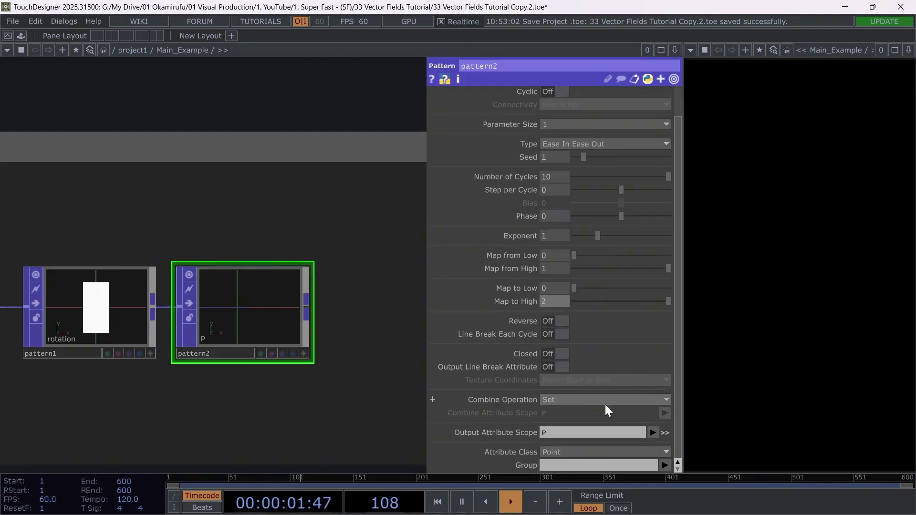
click(652, 432)
click(590, 432)
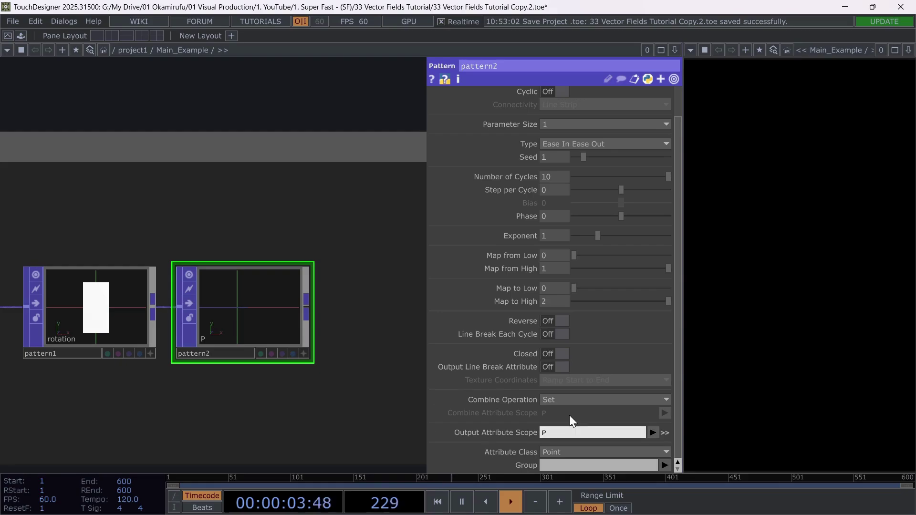
text(scale)
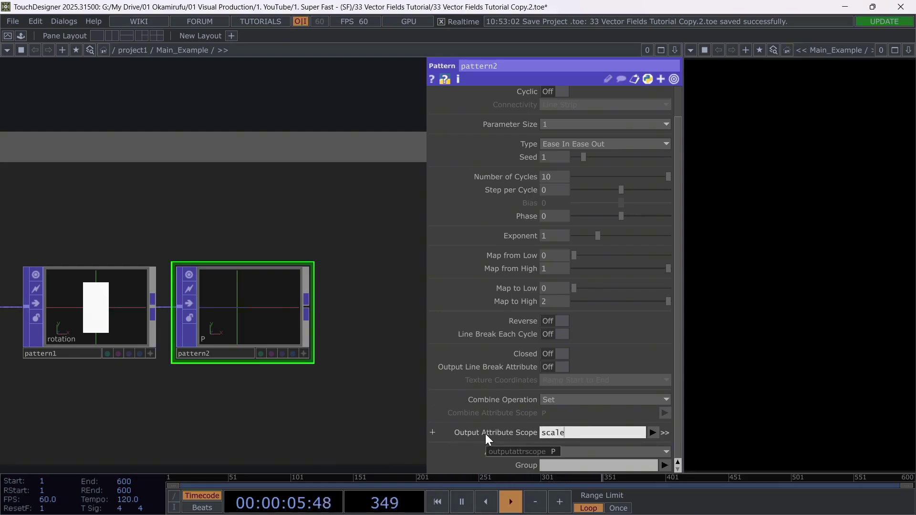
key(Return)
key(h)
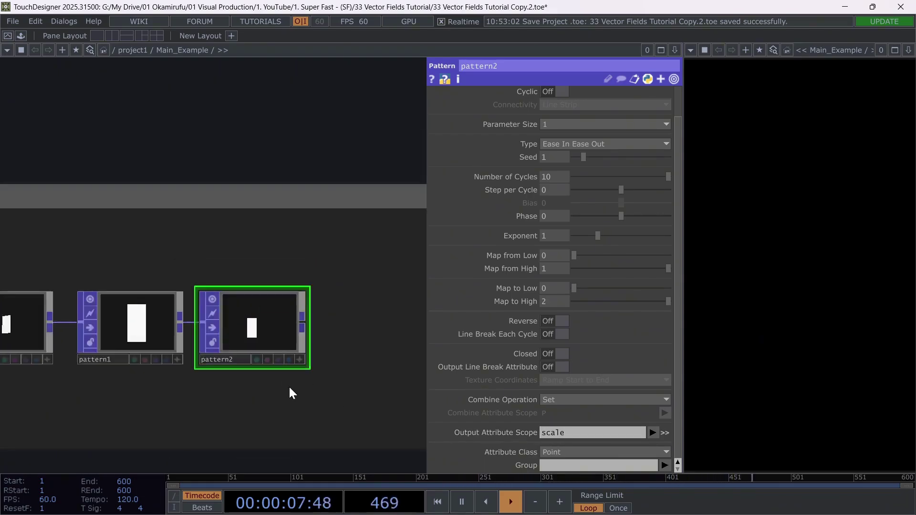
Move the noise and both pattern nodes closer together so the chain is compactly spaced
drag(253, 311, 239, 309)
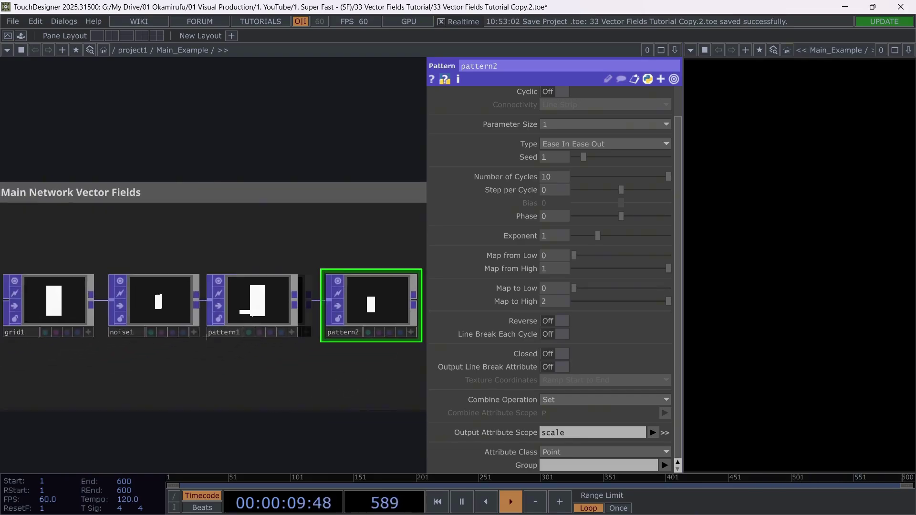
drag(166, 296, 159, 295)
drag(261, 306, 215, 301)
click(216, 298)
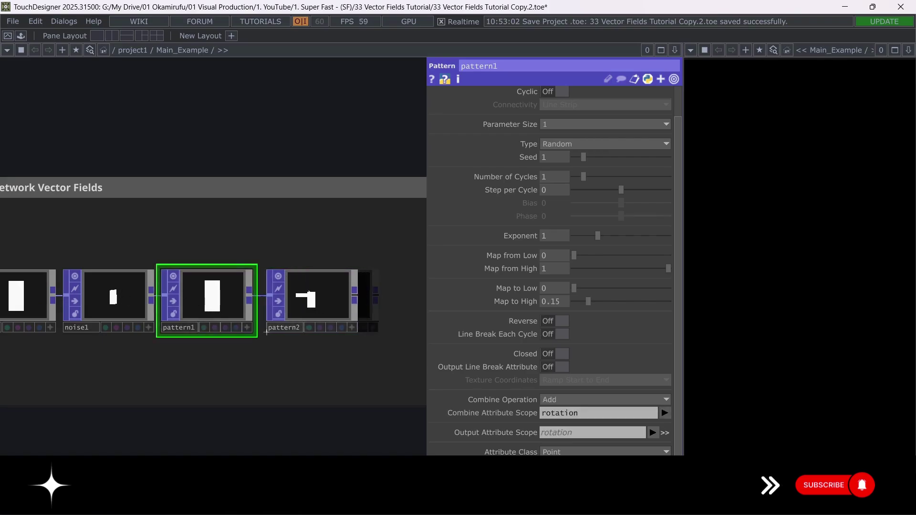
scroll(266, 364, down, 4)
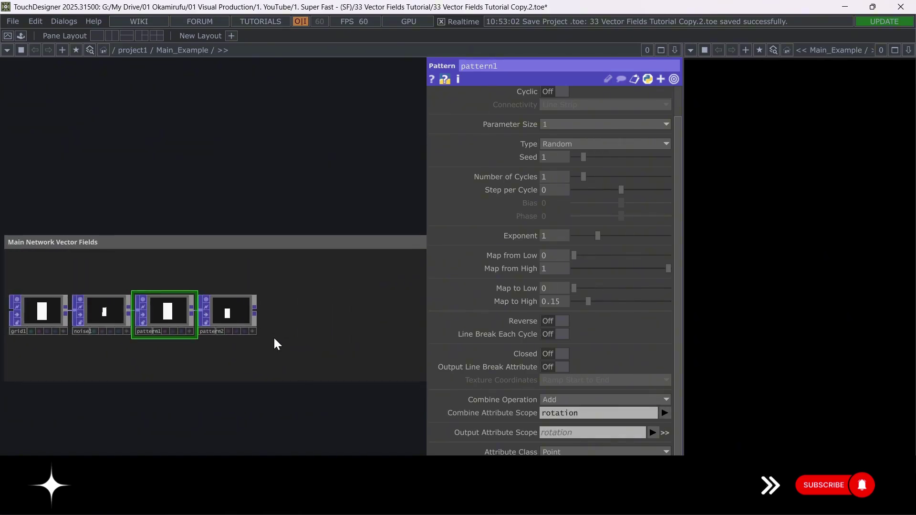
Add a Math POP connected to the second pattern's output and place it beside that pattern
scroll(278, 328, up, 3)
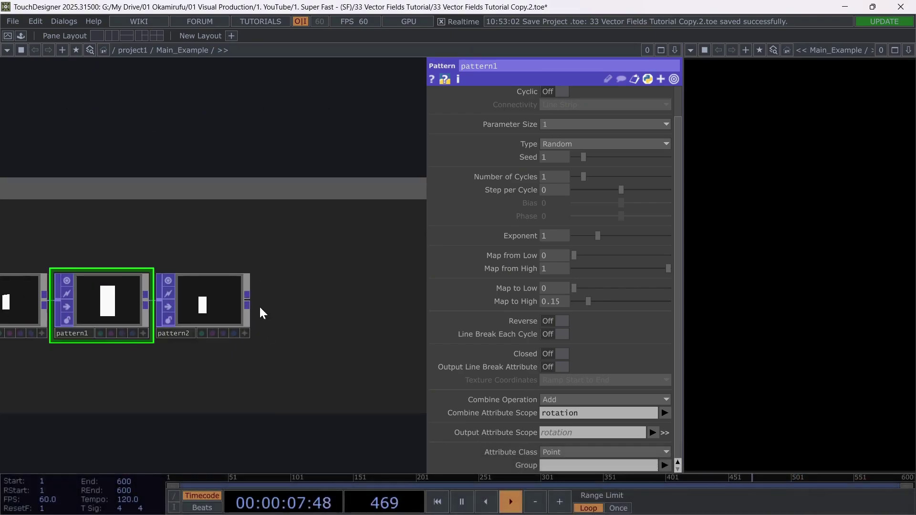
right_click(249, 301)
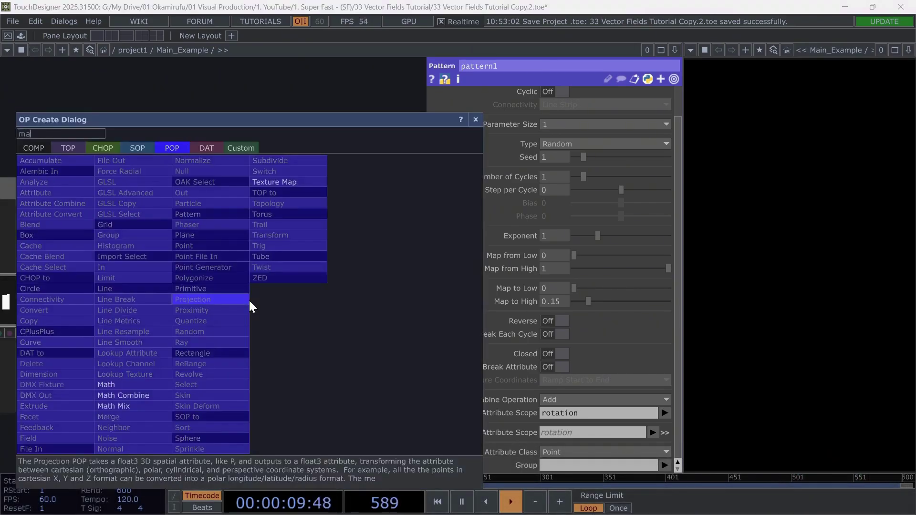
click(139, 383)
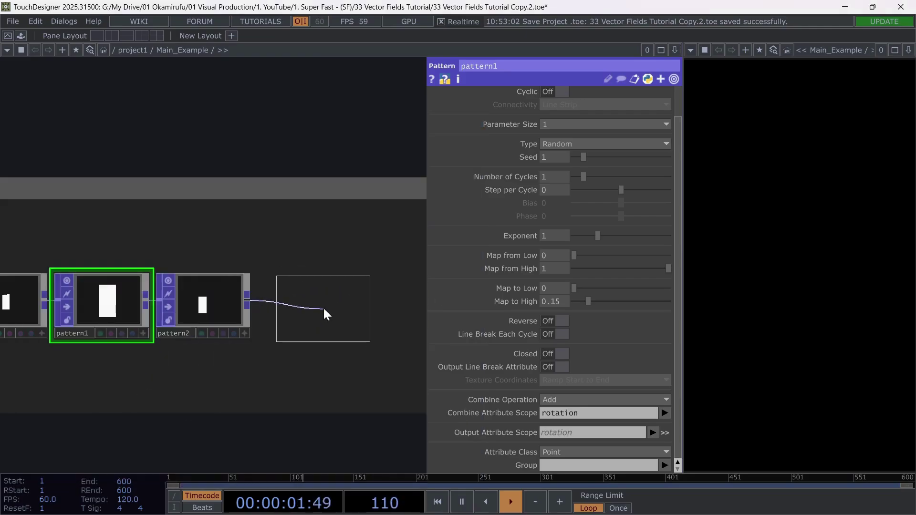
click(323, 308)
Add a Null POP after the Math POP and rename it instances
drag(342, 290, 156, 295)
key(alt+n)
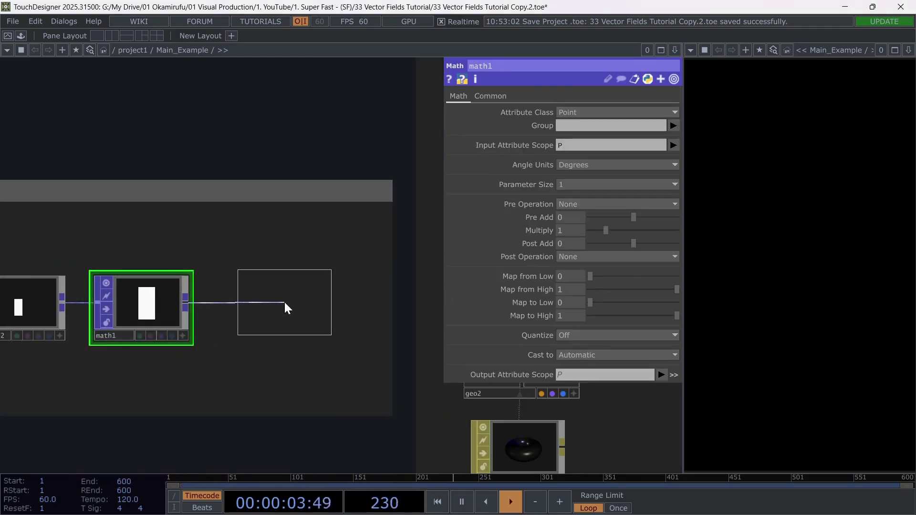
click(285, 301)
click(262, 328)
text(instances)
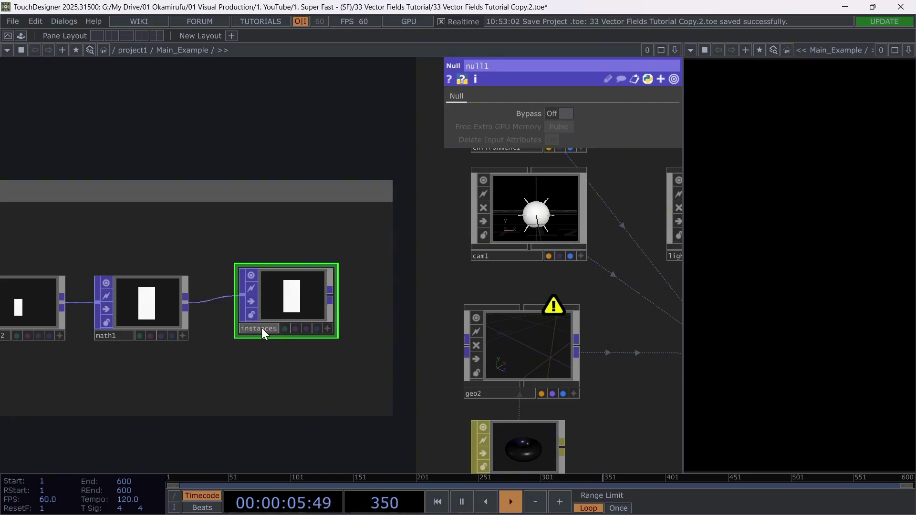
key(Return)
Set the Math POP's Input Attribute Scope to rotation
drag(286, 372, 444, 350)
click(308, 281)
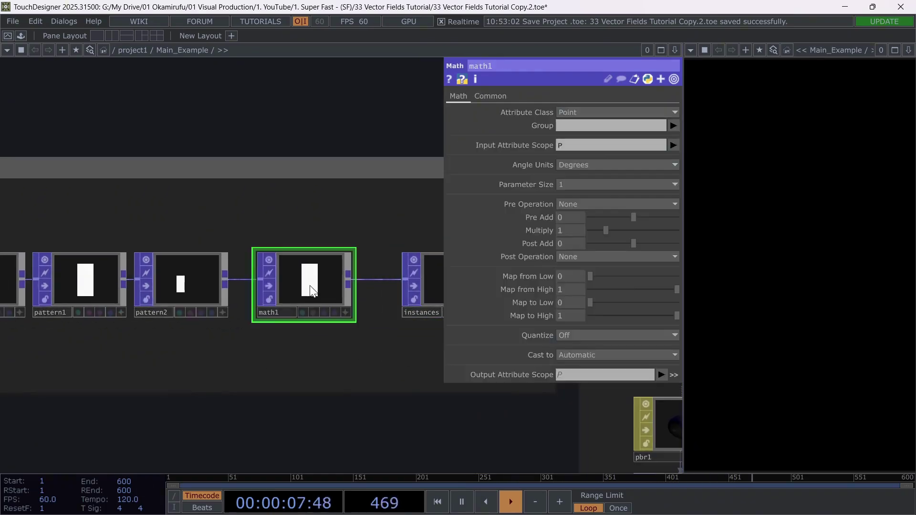
click(673, 144)
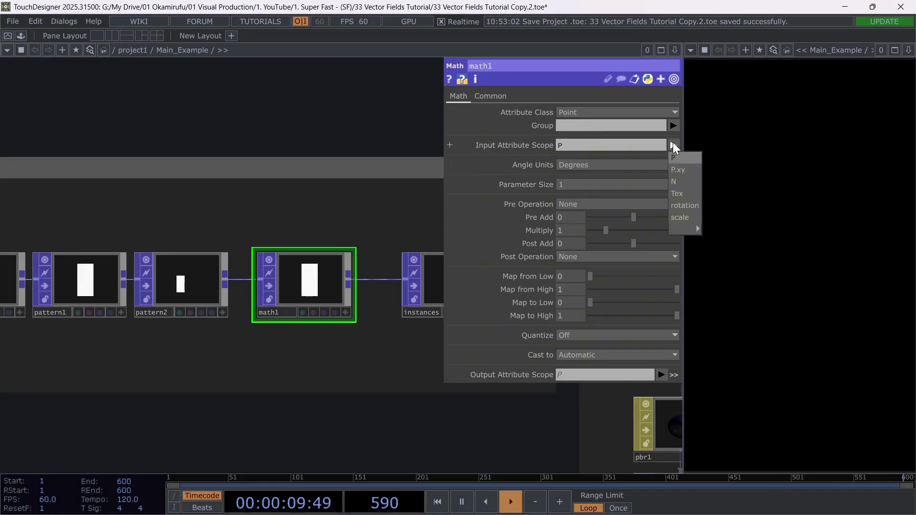
click(683, 205)
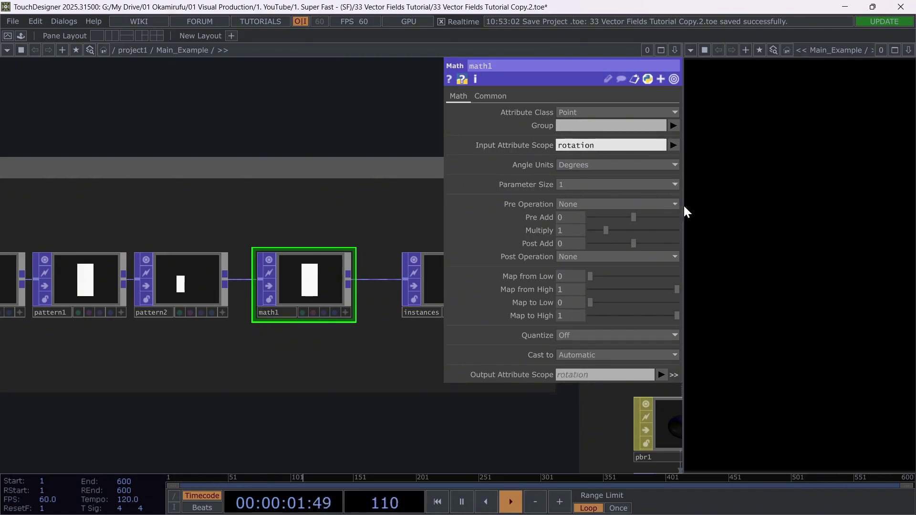
Set the Math POP's Multiply value to 180 for the rotation attribute
scroll(313, 310, up, 2)
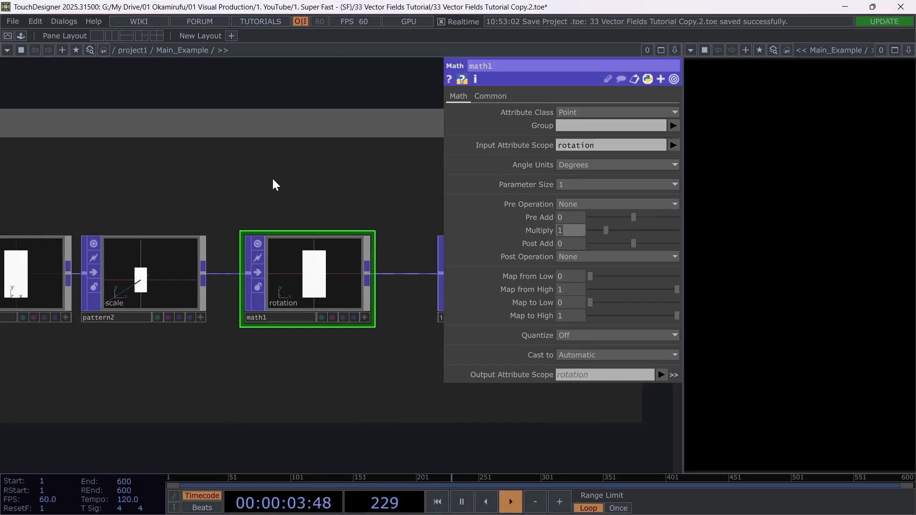
text(180)
key(Return)
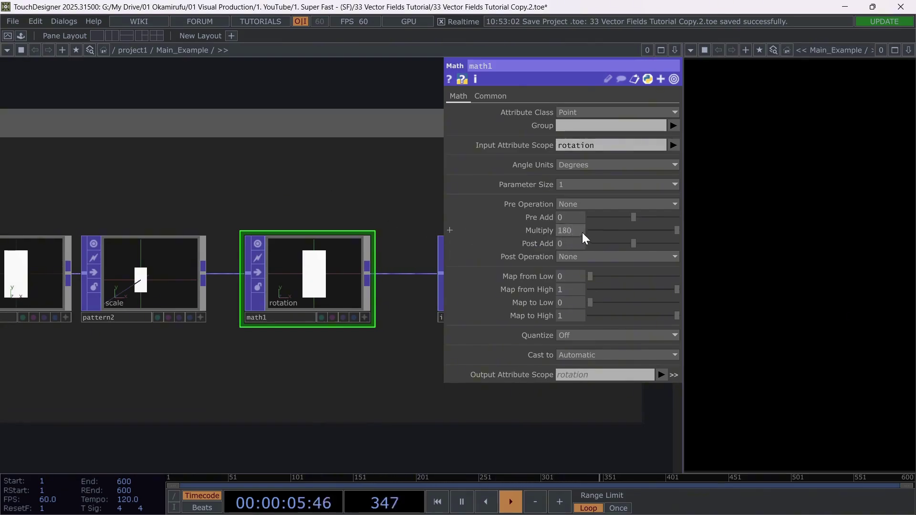
Add a Box POP below the instances null, feeding the geo2 Geometry component
drag(342, 385, 251, 356)
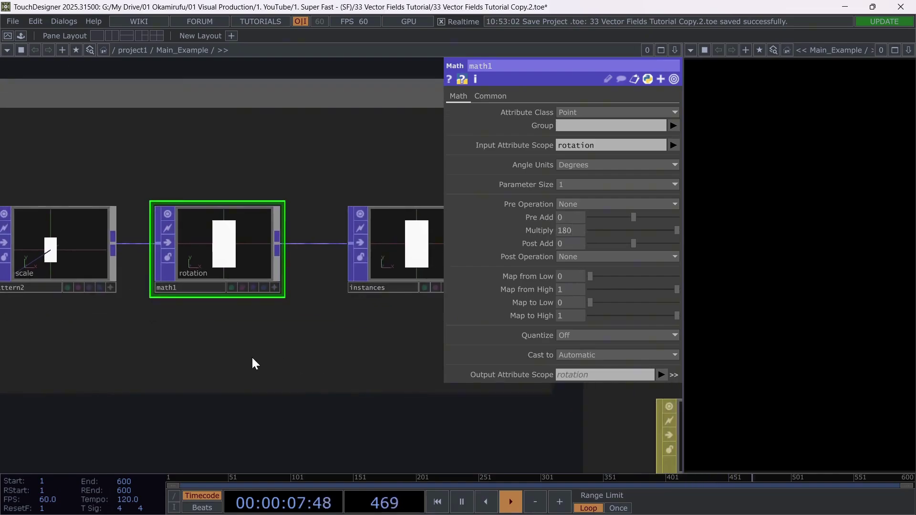
scroll(252, 361, down, 5)
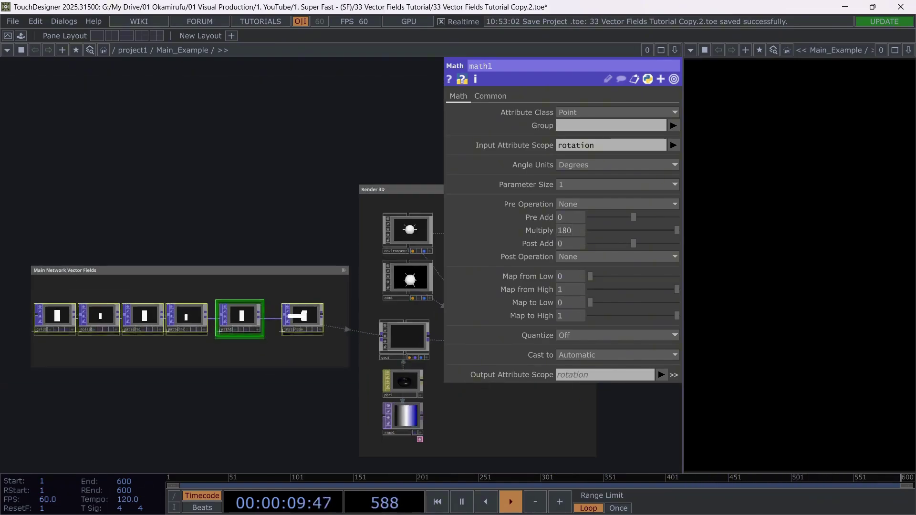
scroll(247, 339, up, 3)
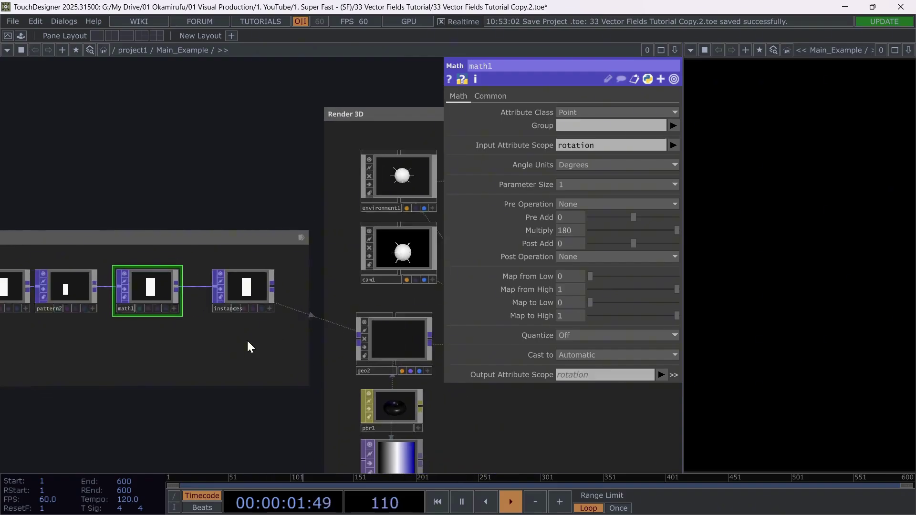
key(Tab)
text(box)
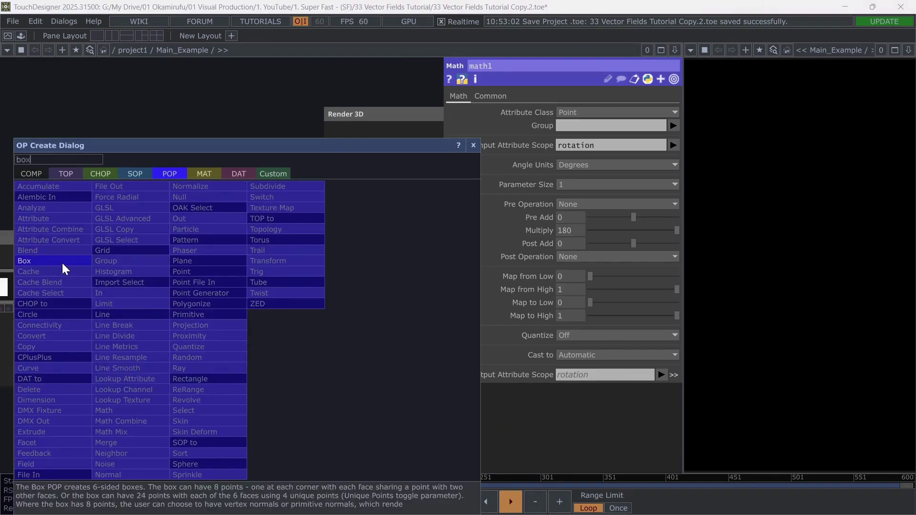
click(61, 261)
click(245, 350)
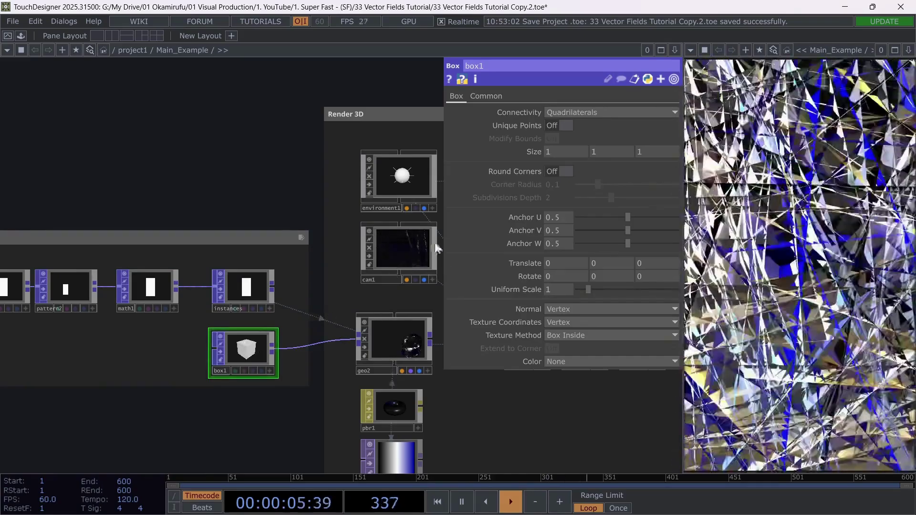
Set the box's third size value to 10 and its Uniform Scale to 0.01
click(647, 152)
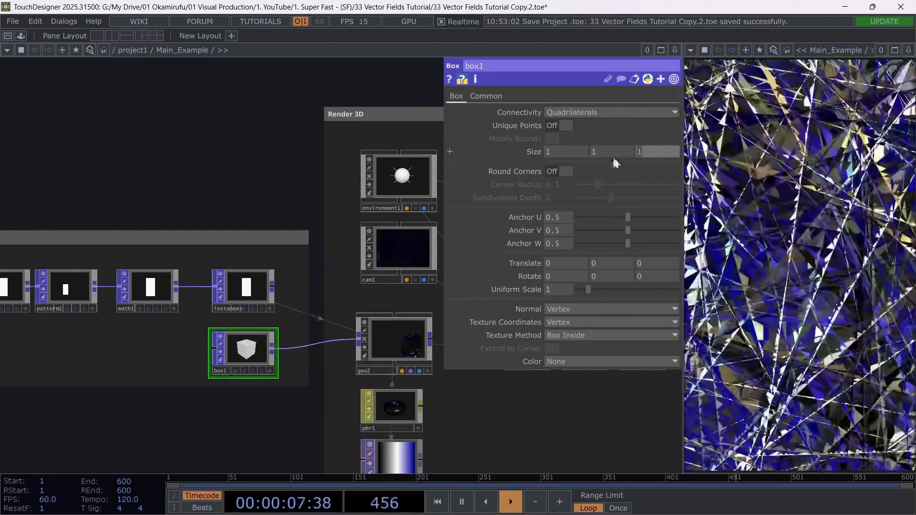
text(0)
key(Return)
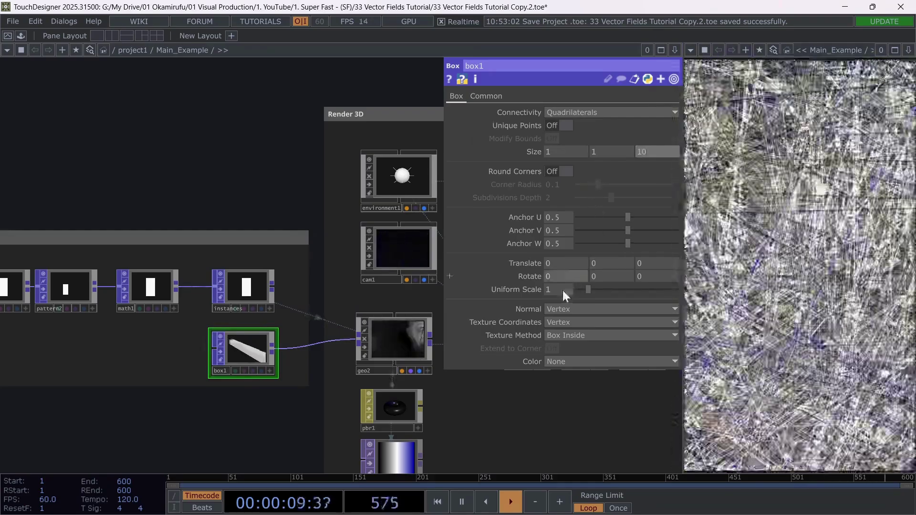
drag(563, 290, 510, 283)
text(0.01)
key(Return)
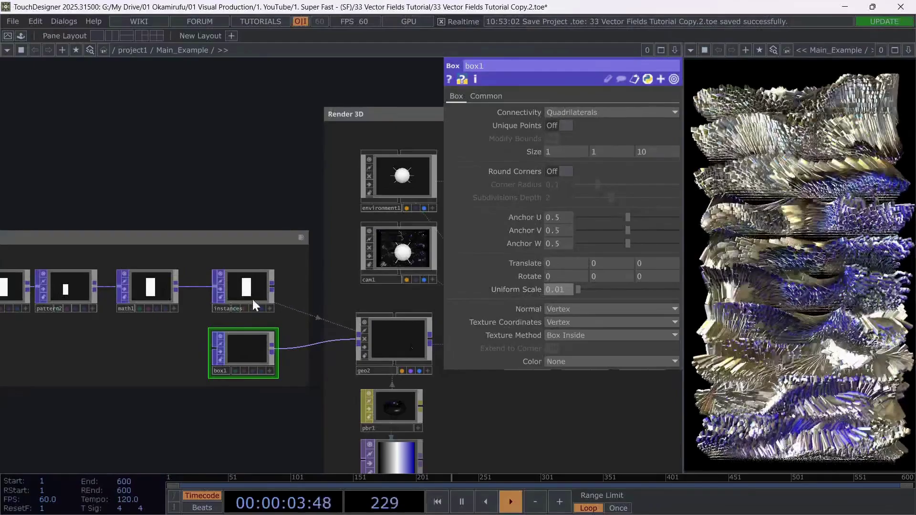
Show geo2's instancing parameters and assign the instances null as its Default Instance OP
drag(281, 319, 243, 330)
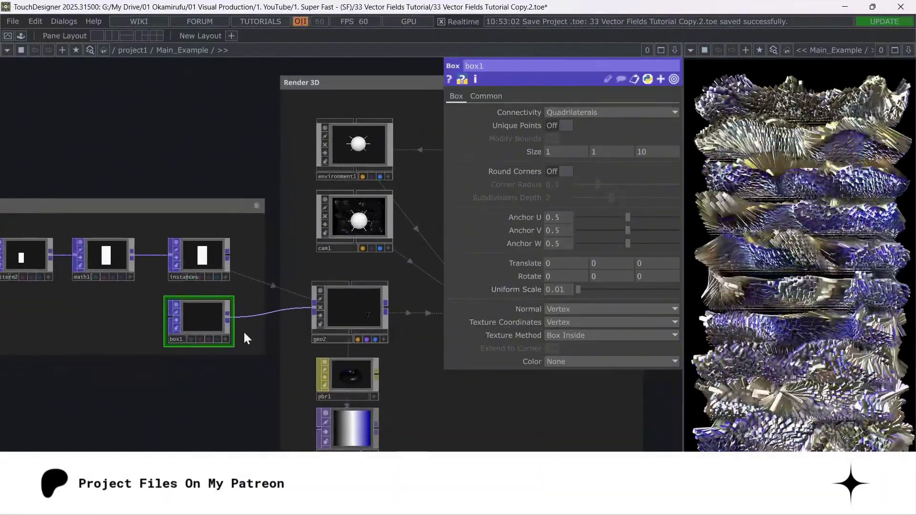
scroll(245, 333, up, 3)
click(365, 293)
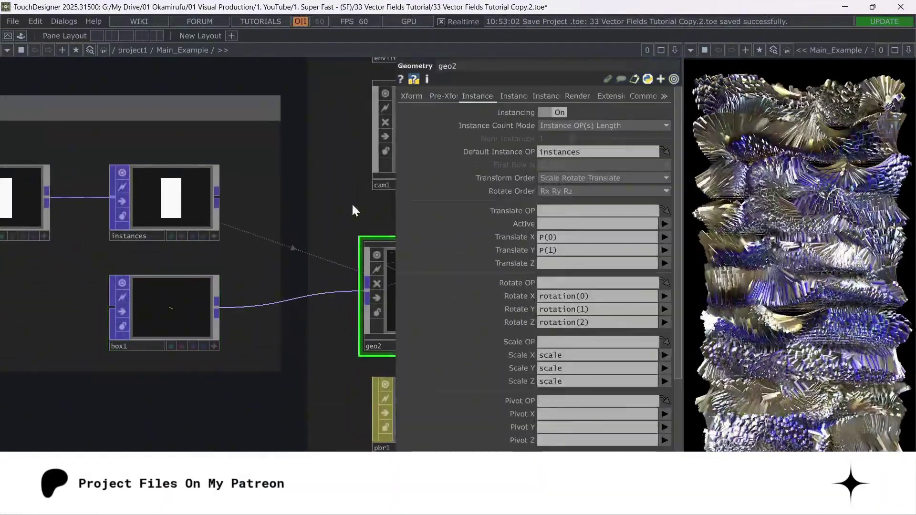
drag(353, 205, 271, 277)
drag(111, 254, 564, 149)
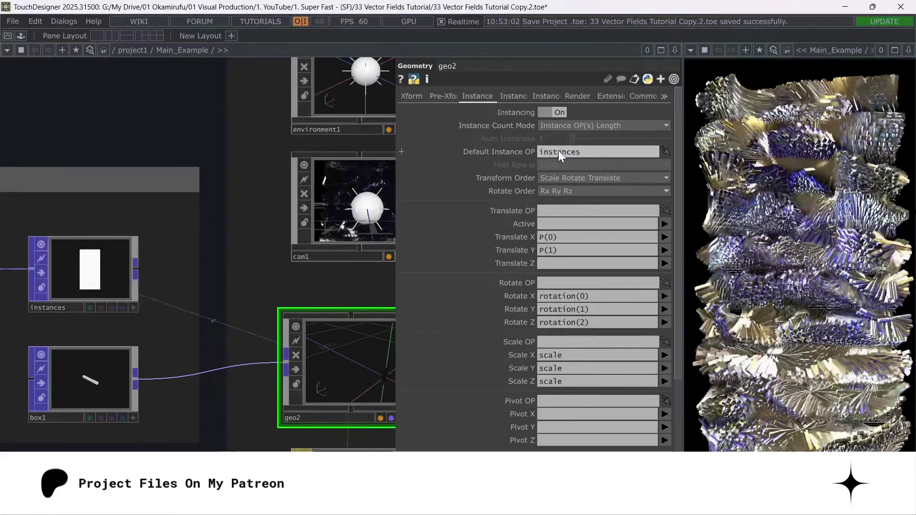
scroll(213, 304, down, 5)
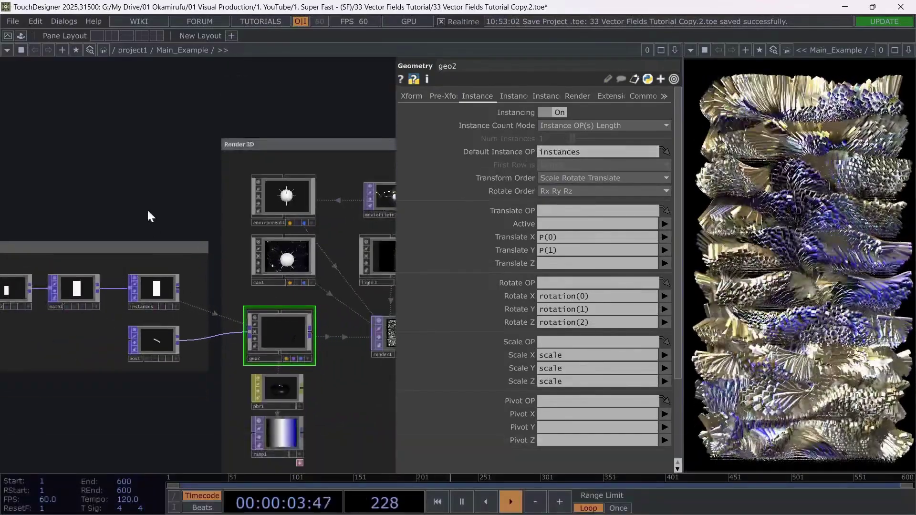
Assign the P(1) attribute to geo2's instance Translate Y
drag(148, 212, 50, 161)
scroll(76, 184, up, 3)
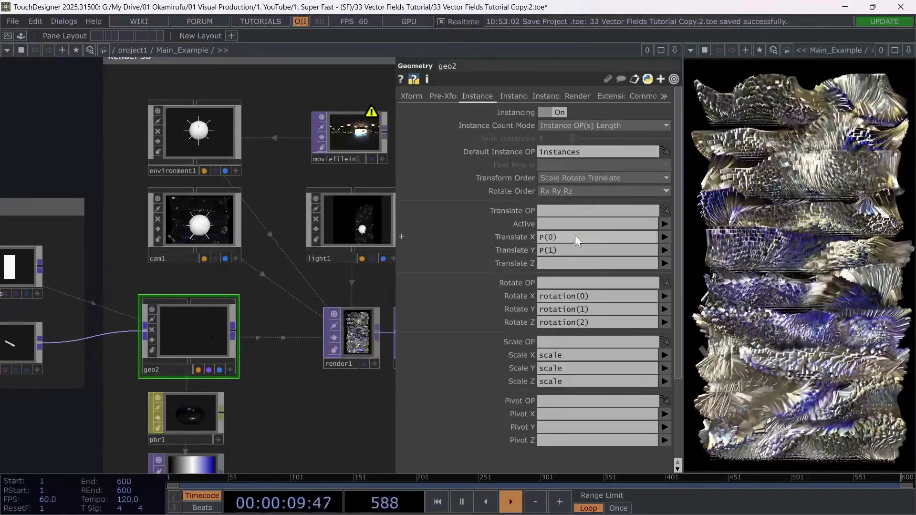
click(665, 250)
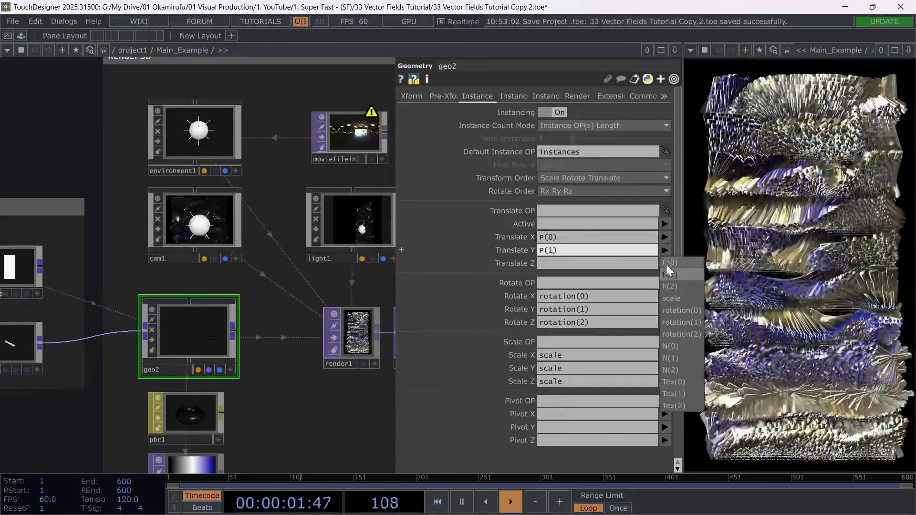
click(666, 272)
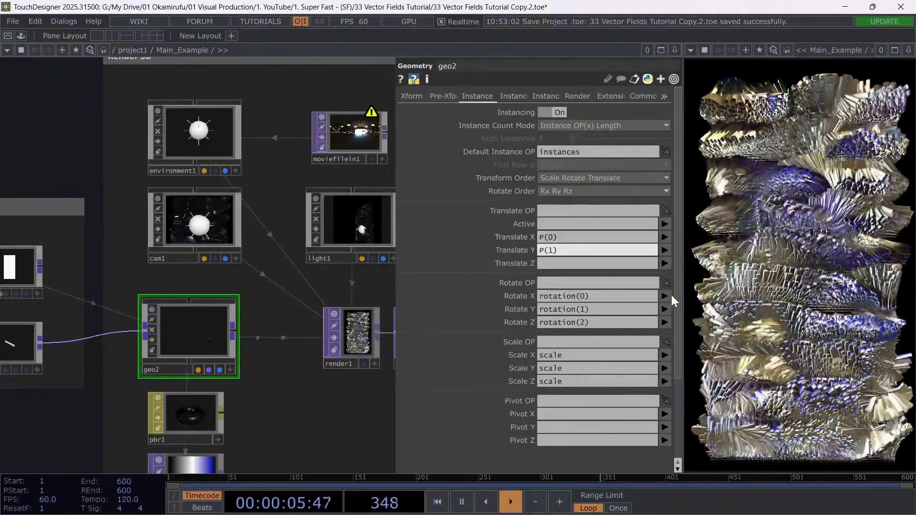
Assign rotation(0), rotation(1) and rotation(2) to geo2's instance Rotate X, Y and Z, and view the attribute choices for Scale X
click(666, 295)
click(680, 353)
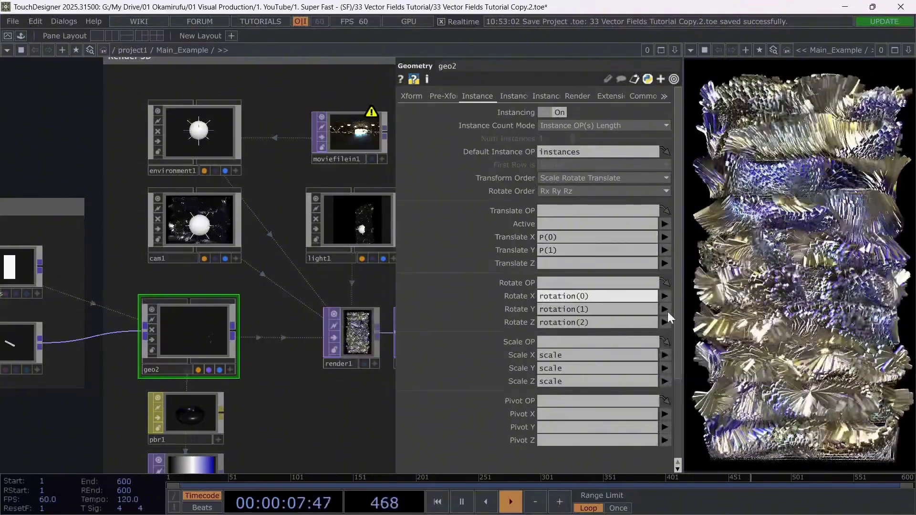
click(666, 310)
click(675, 377)
click(665, 323)
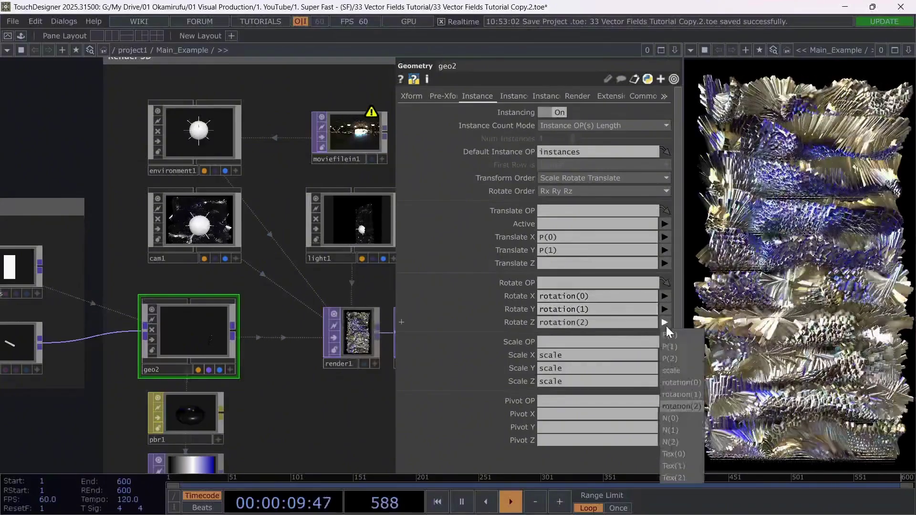
click(673, 406)
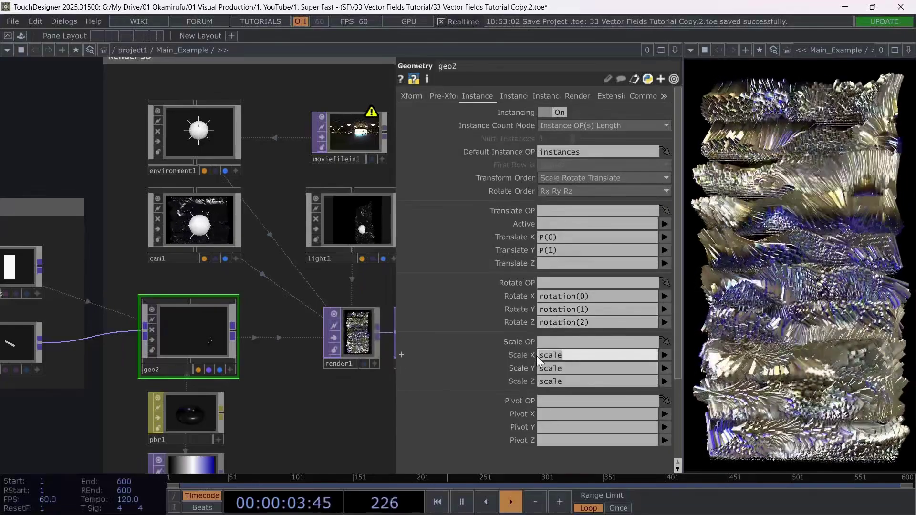
click(664, 355)
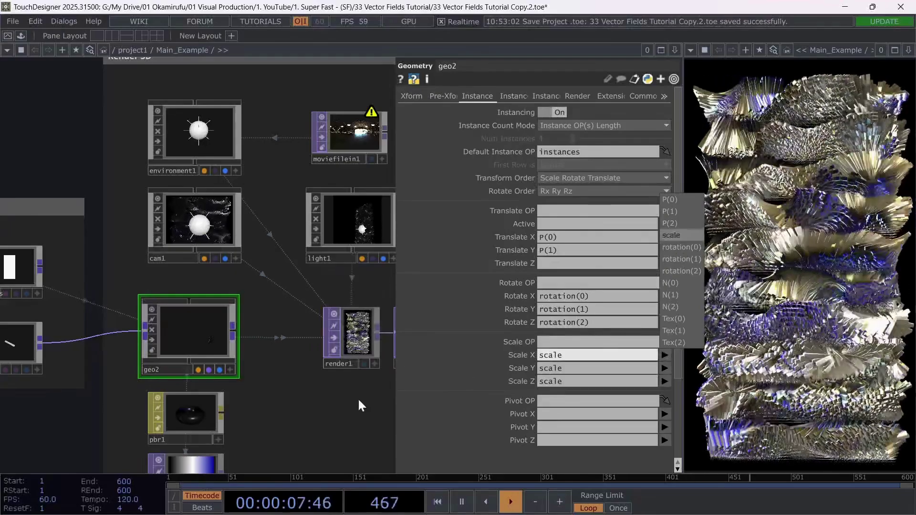
Bypass pattern1 to compare the render without its random rotation, and re-enable it
scroll(339, 397, down, 3)
drag(353, 400, 596, 377)
drag(217, 420, 317, 425)
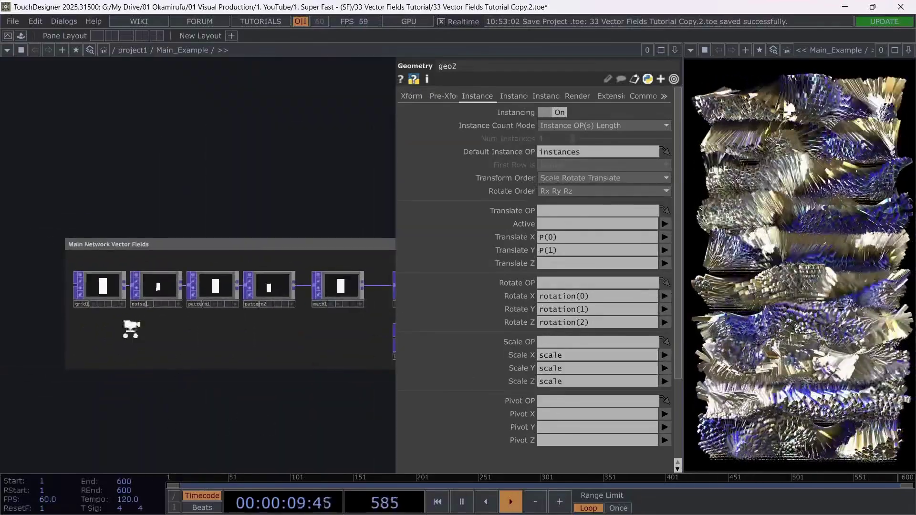
scroll(186, 286, up, 3)
click(202, 283)
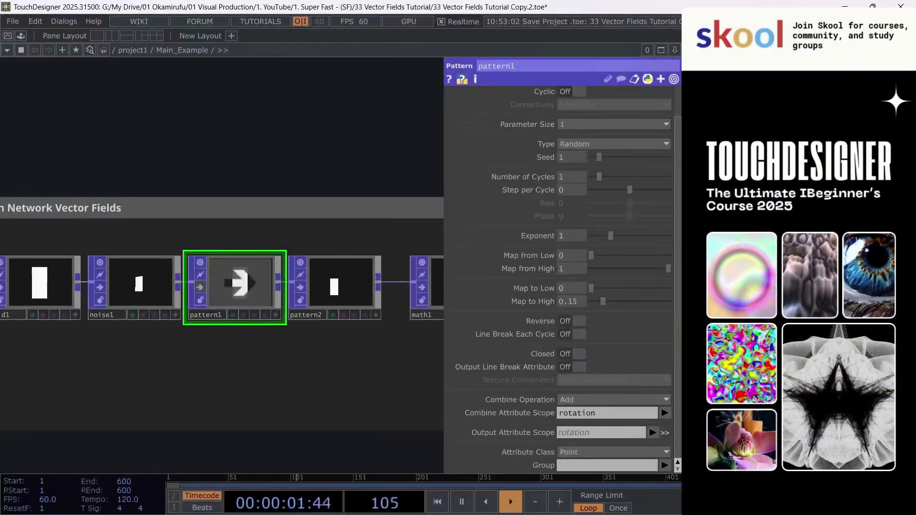
scroll(331, 336, up, 2)
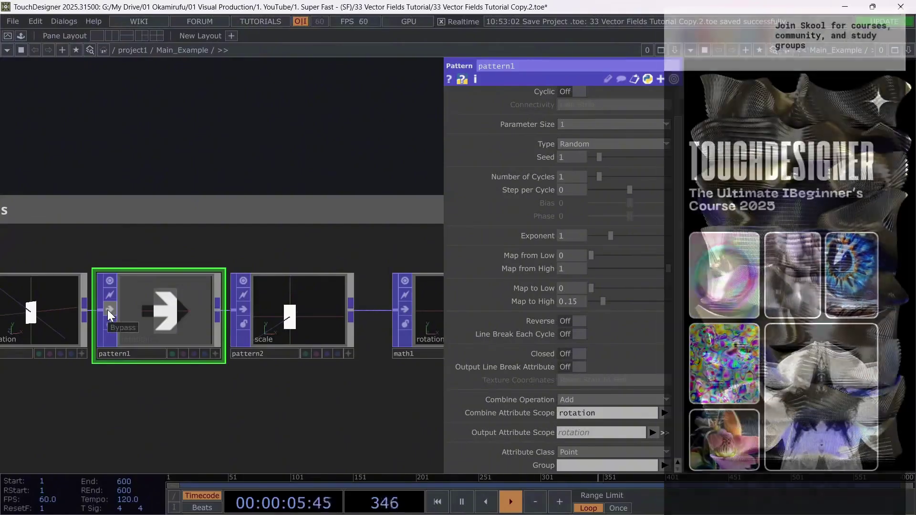
click(109, 310)
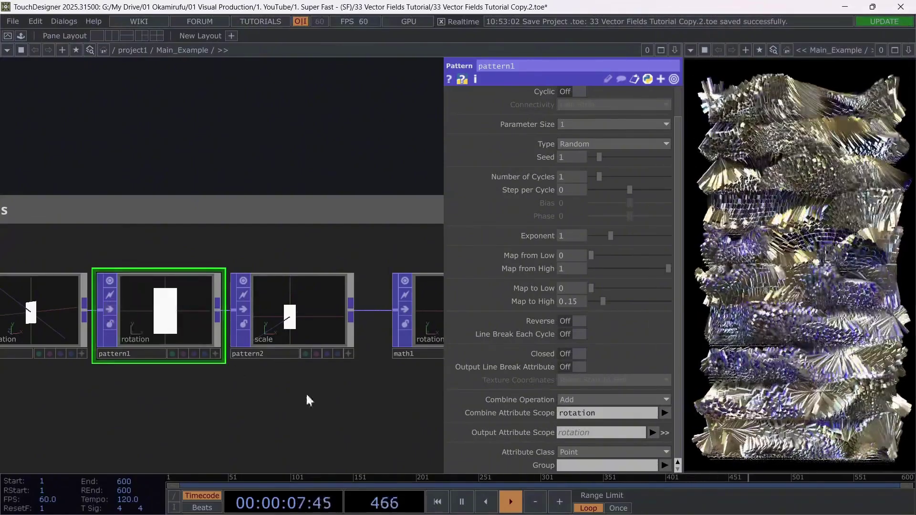
Toggle the bypass of pattern2 to compare the render without its scale pattern, leaving the node enabled
drag(307, 395, 196, 388)
click(200, 315)
click(130, 300)
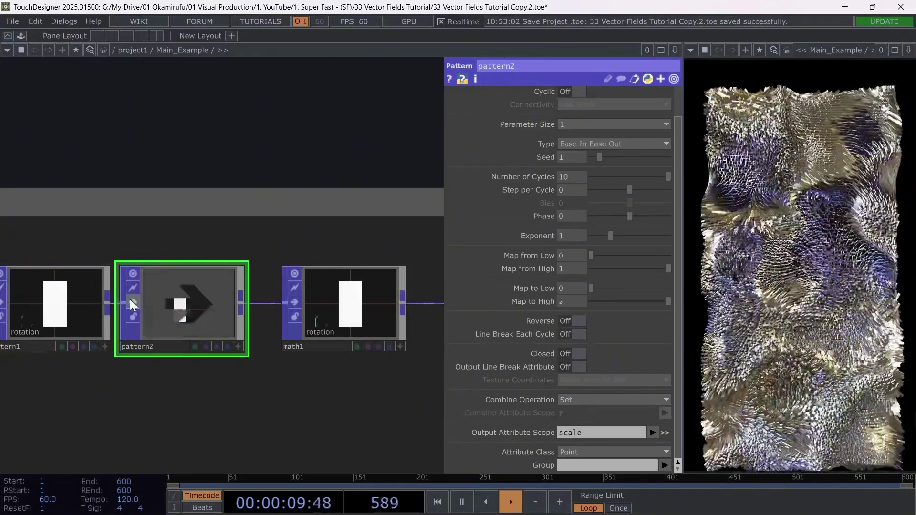
click(130, 299)
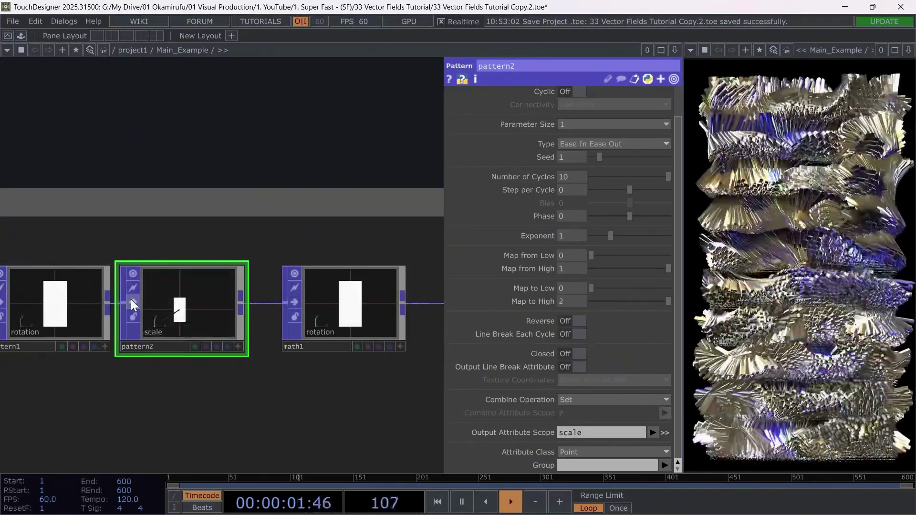
click(131, 300)
scroll(577, 314, up, 1)
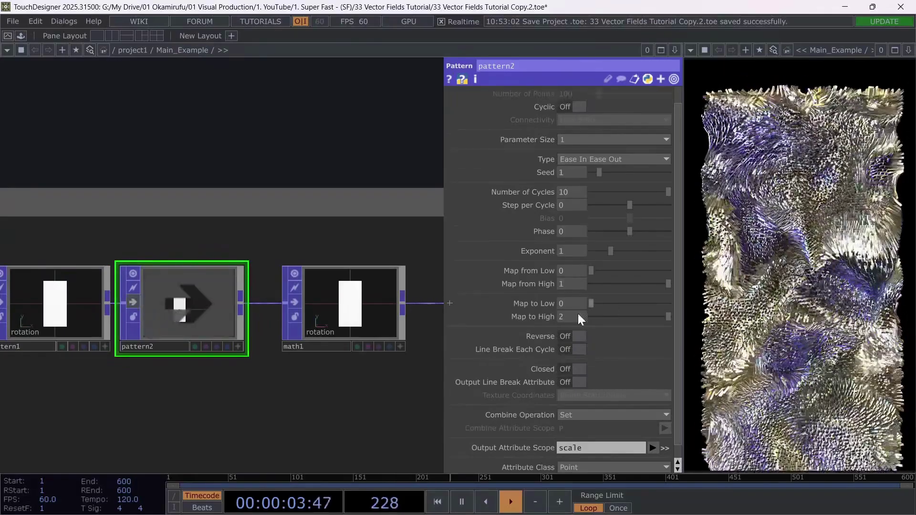
click(572, 317)
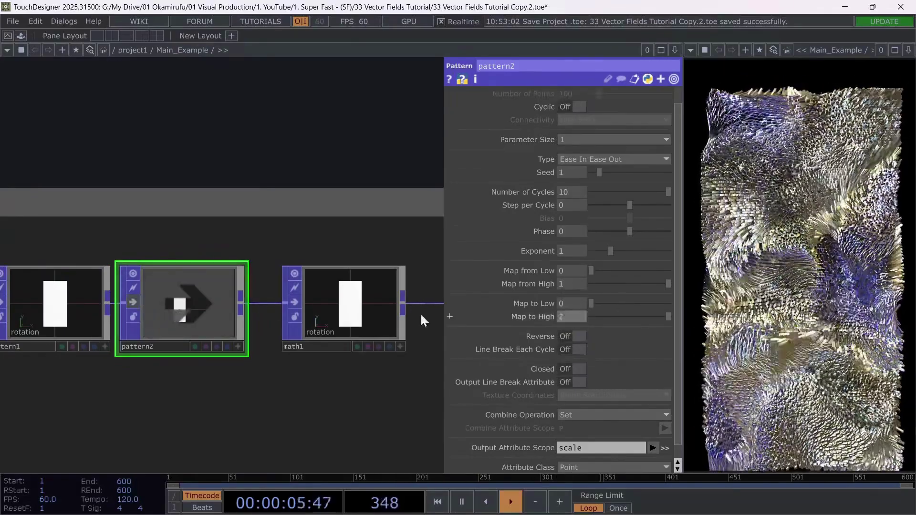
click(133, 302)
Show the whole network with the operator parameters hidden
scroll(184, 320, down, 4)
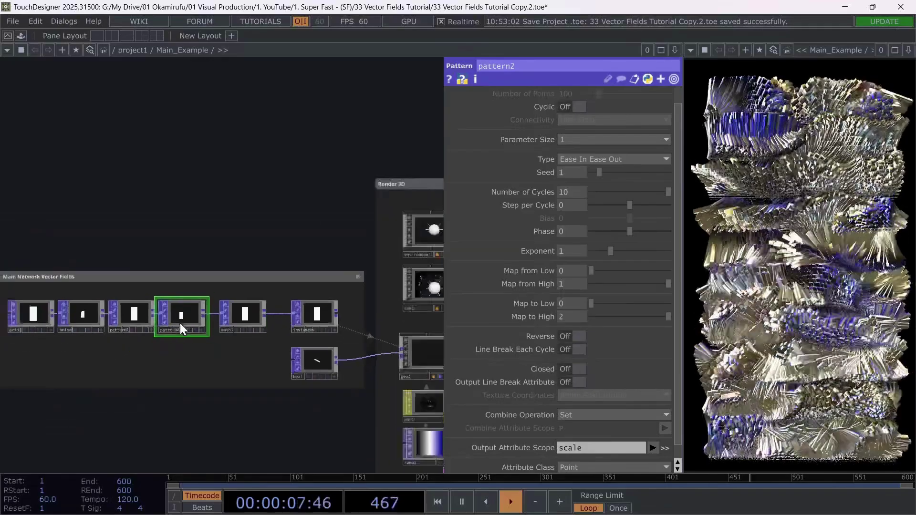
scroll(179, 322, down, 3)
drag(190, 237, 121, 196)
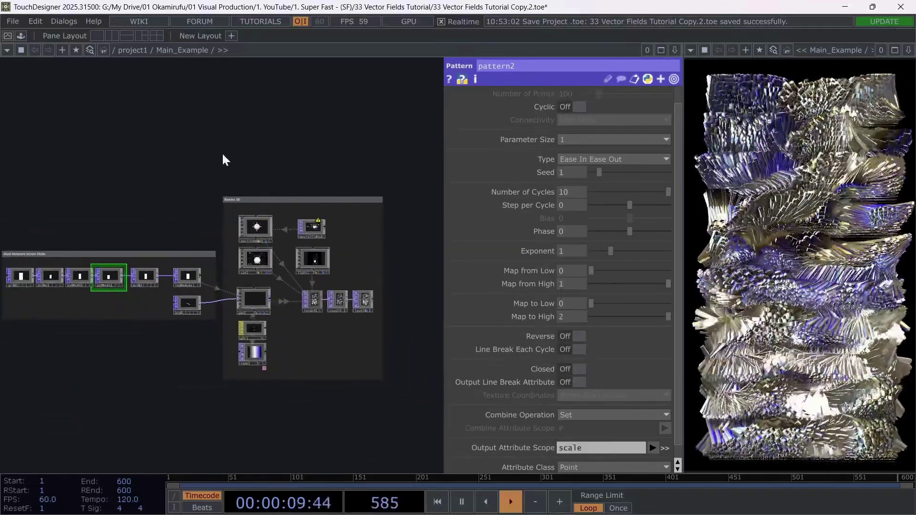
key(p)
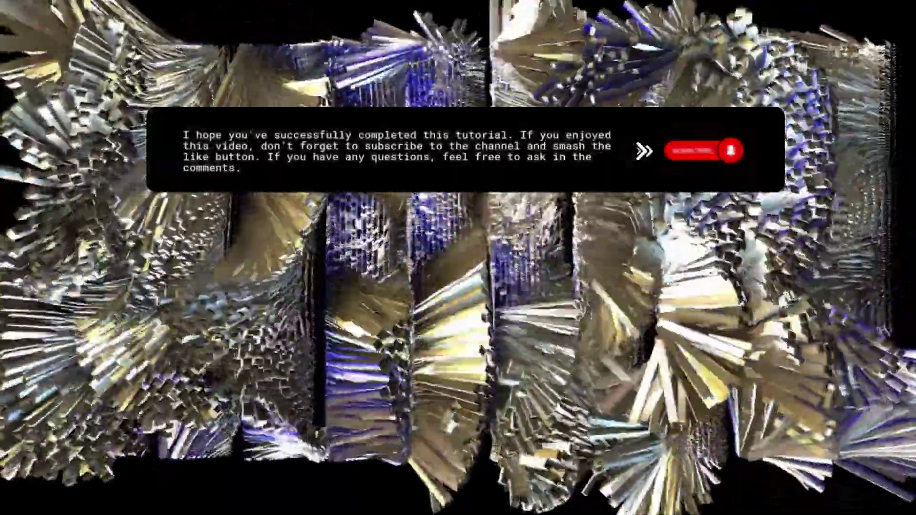